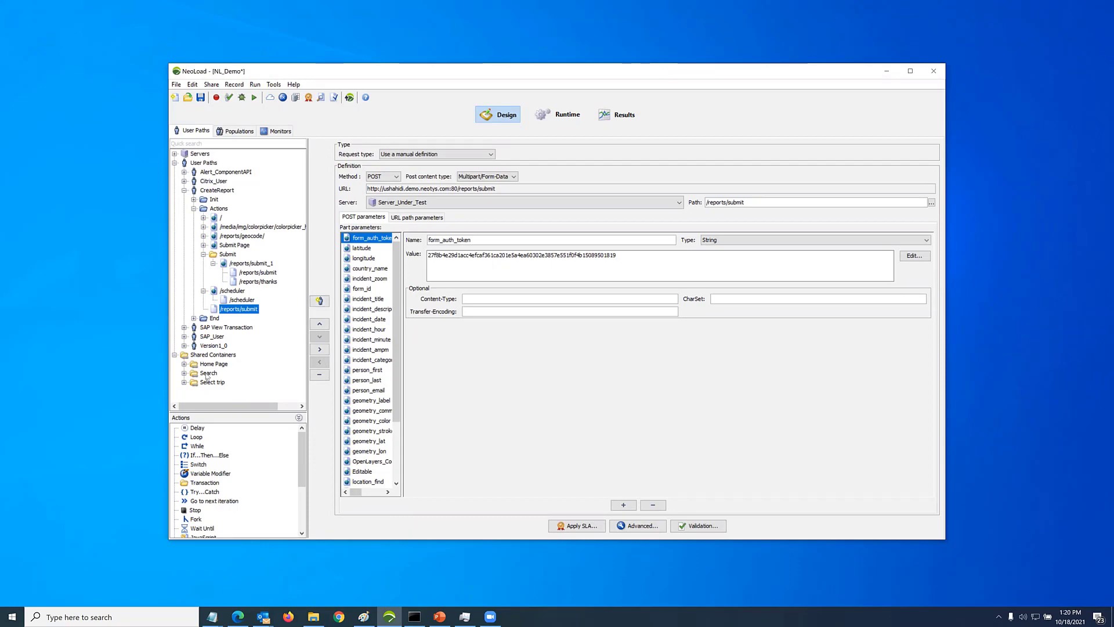
# Switch to the LR file in Notepad and examine the recorded LoadRunner script
pyautogui.moveTo(212, 616)
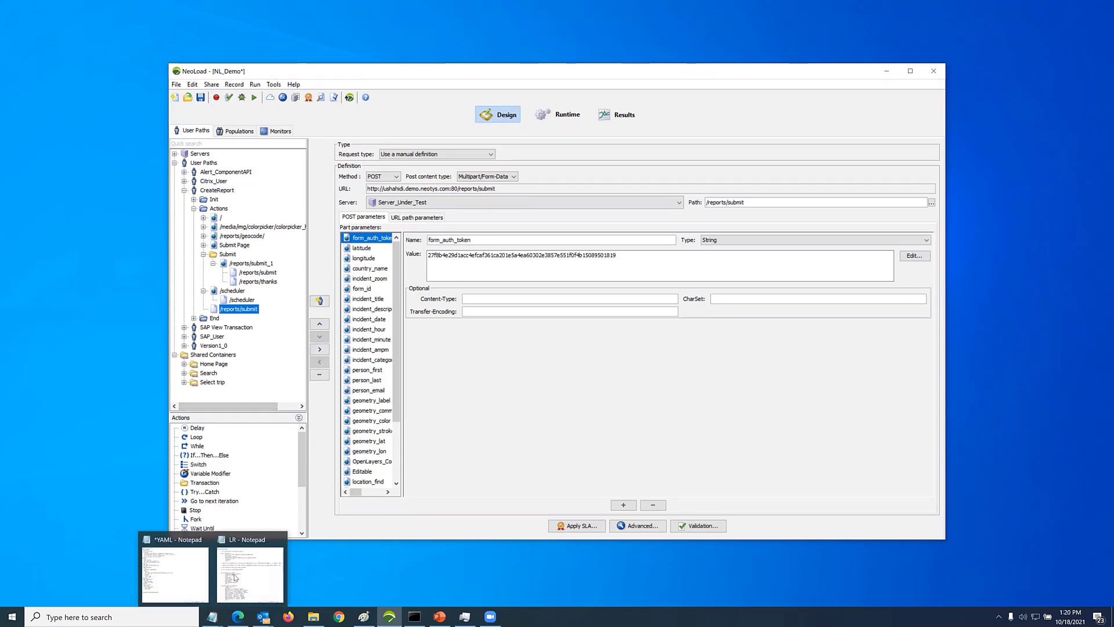
pyautogui.click(250, 566)
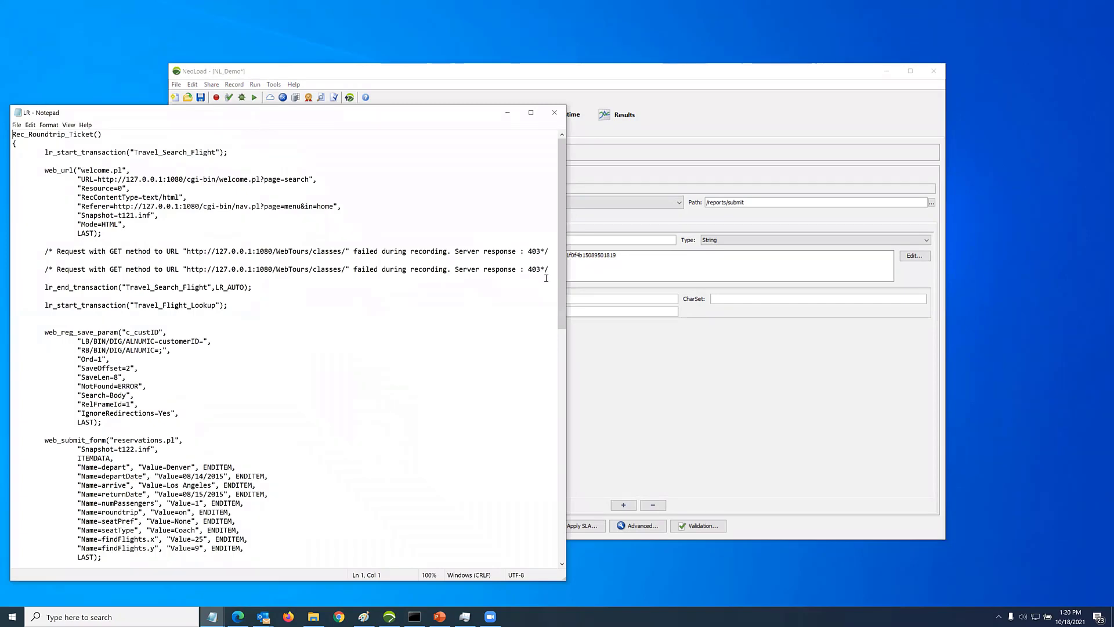
pyautogui.moveTo(245, 114); pyautogui.dragTo(616, 43)
pyautogui.scroll(-17, 546, 279)
pyautogui.scroll(17, 610, 178)
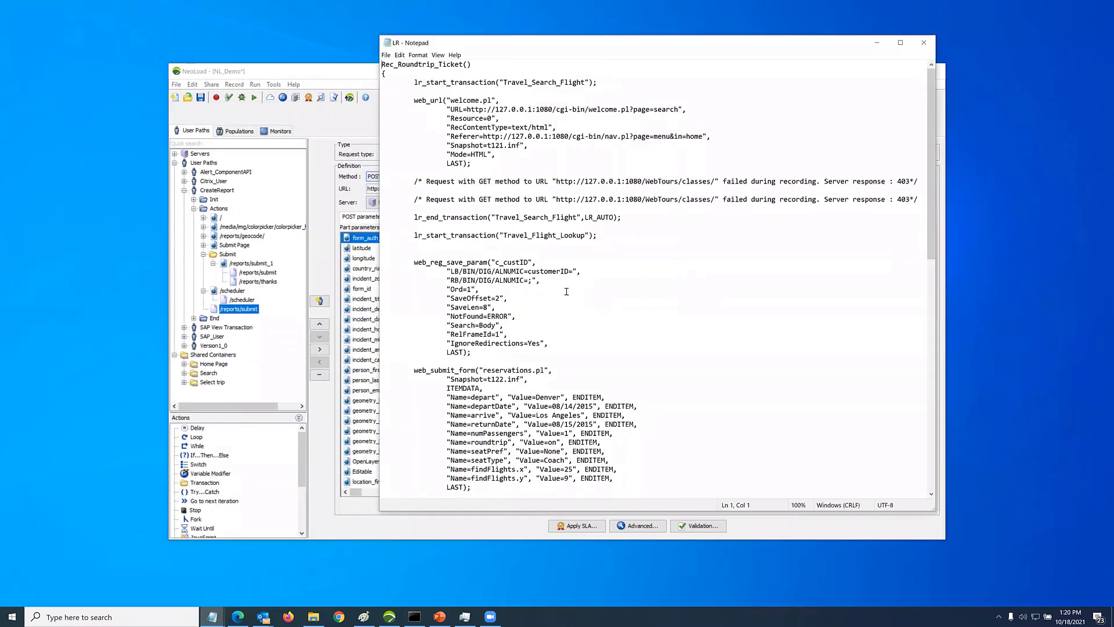
# Return to NeoLoad and inspect the /reports/thanks, /scheduler and /reports/submit requests in the CreateReport user path
pyautogui.click(317, 278)
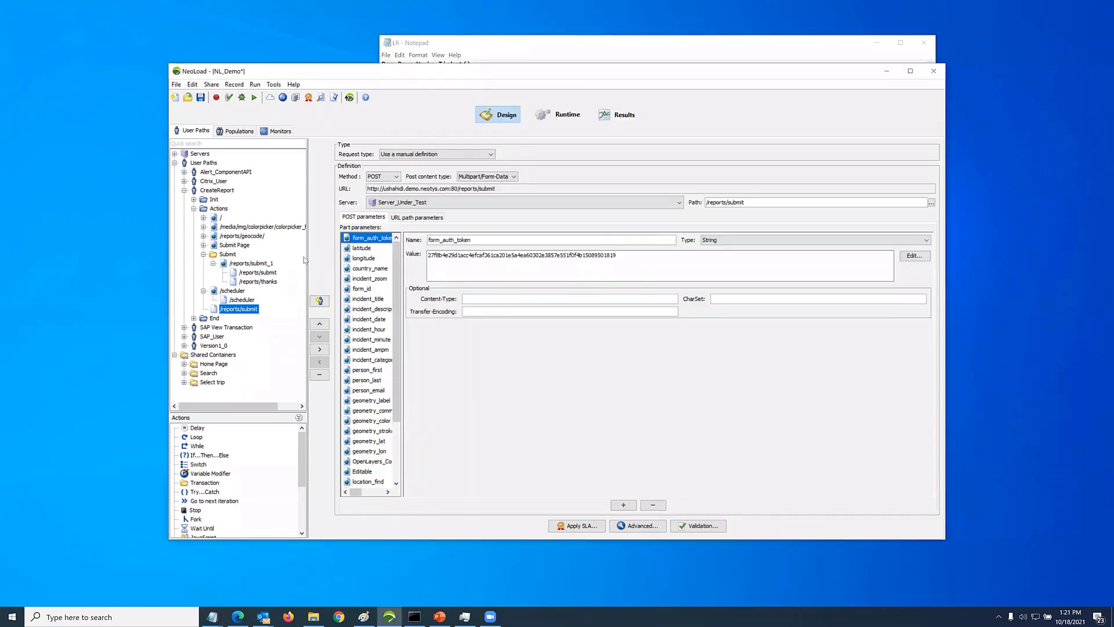
pyautogui.click(259, 282)
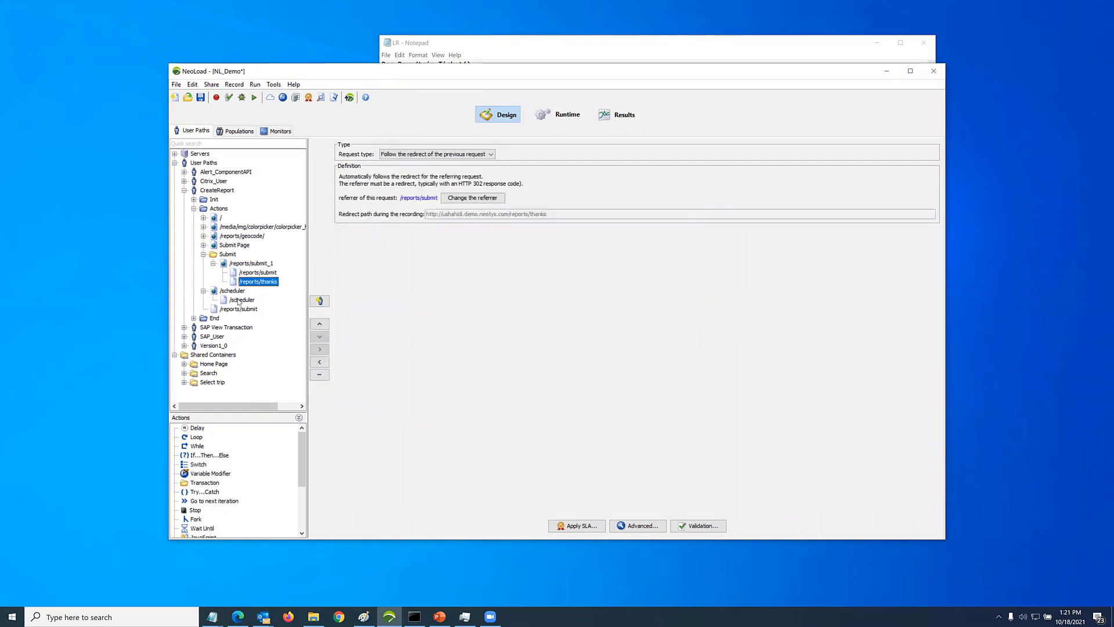
pyautogui.click(242, 299)
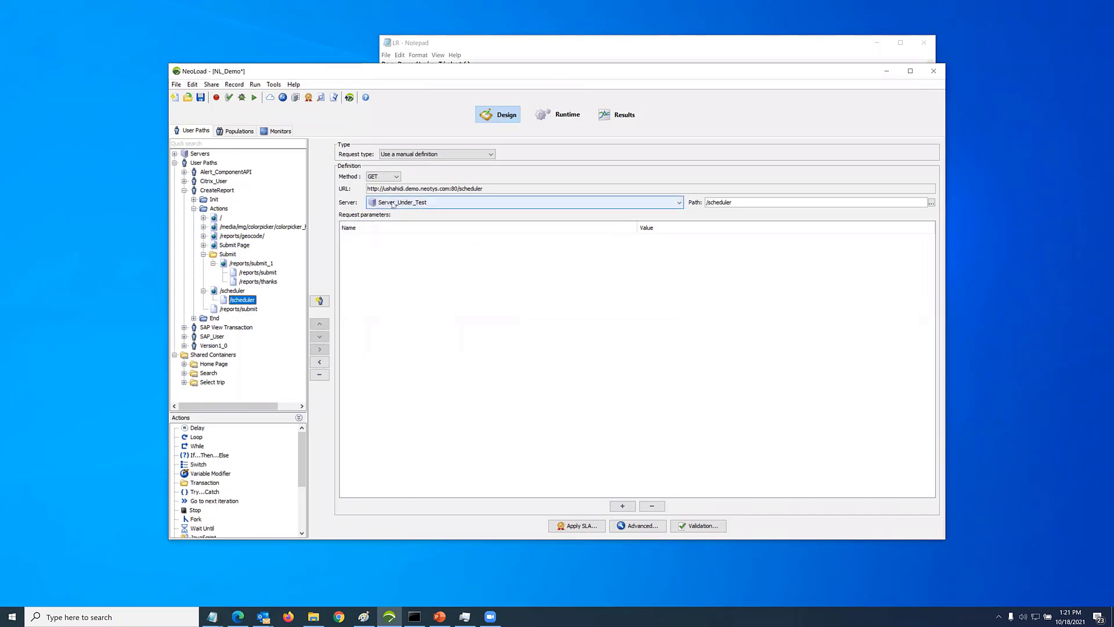
pyautogui.click(275, 274)
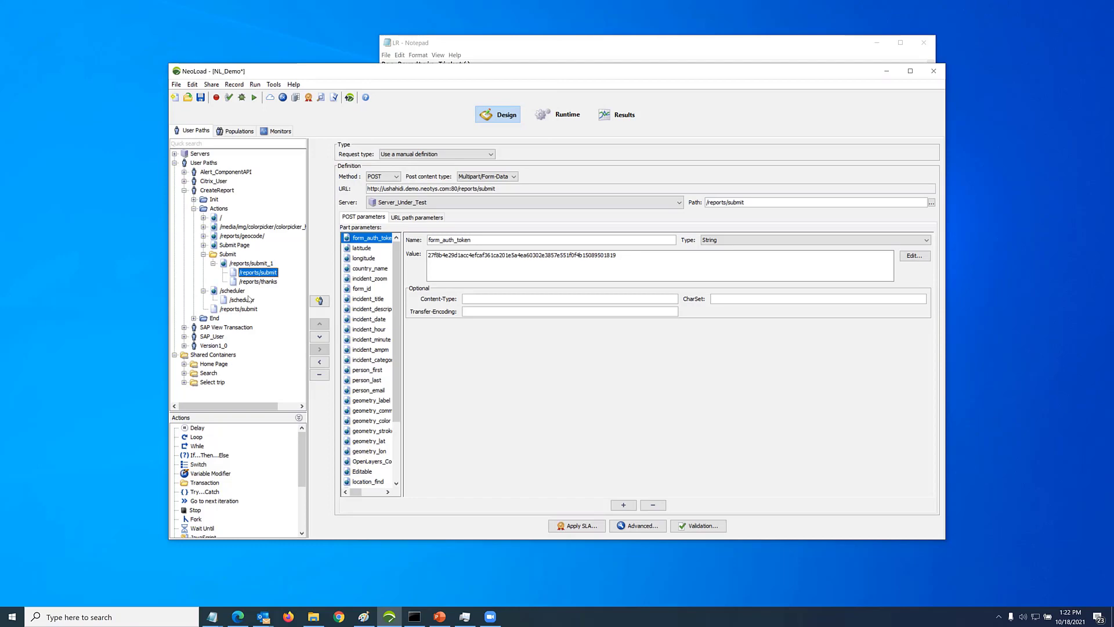
# Add a loop to CreateReport's Actions, containing the colorpicker image page
pyautogui.moveTo(198, 437); pyautogui.dragTo(206, 224)
pyautogui.click(224, 236)
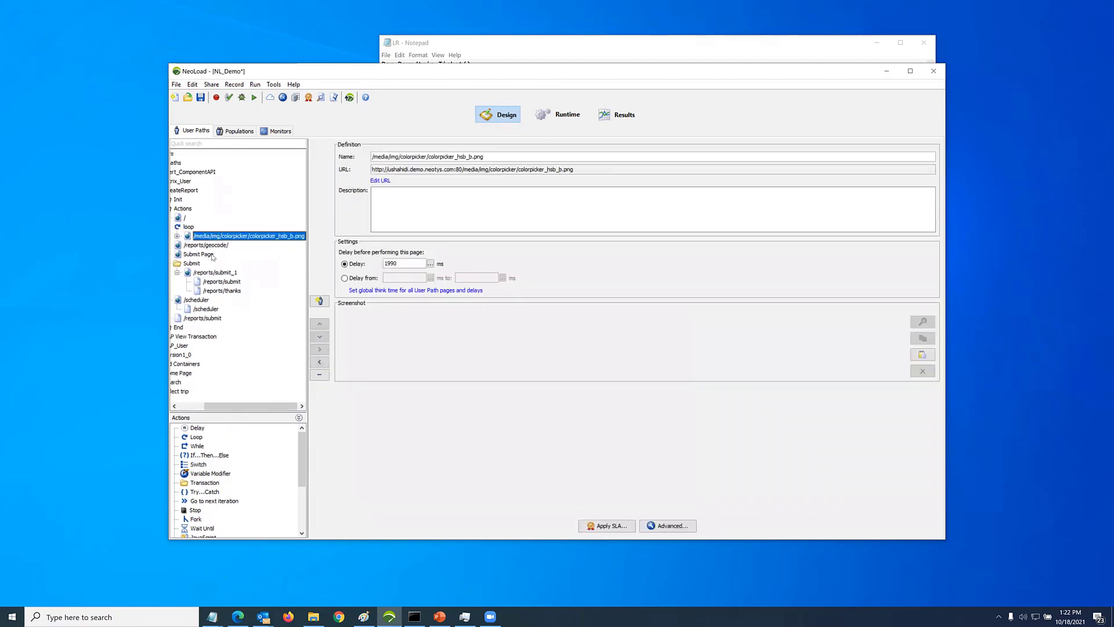
pyautogui.moveTo(273, 405); pyautogui.dragTo(165, 405)
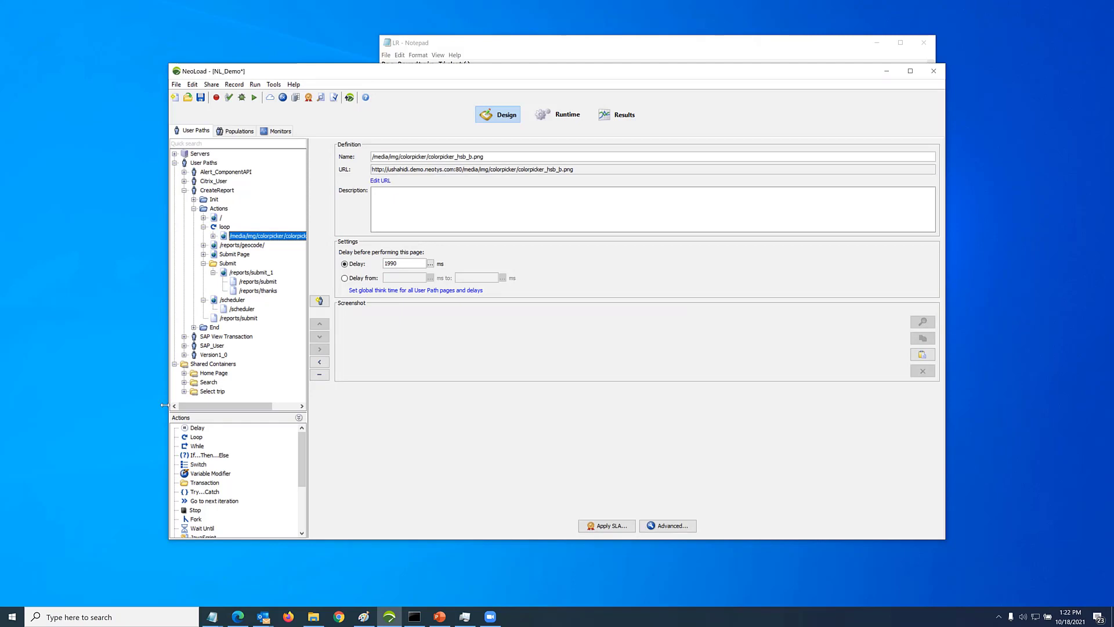
# From the incident_description parameter of the /reports/submit request, create a Random String variable with the default settings
pyautogui.click(273, 283)
pyautogui.click(373, 308)
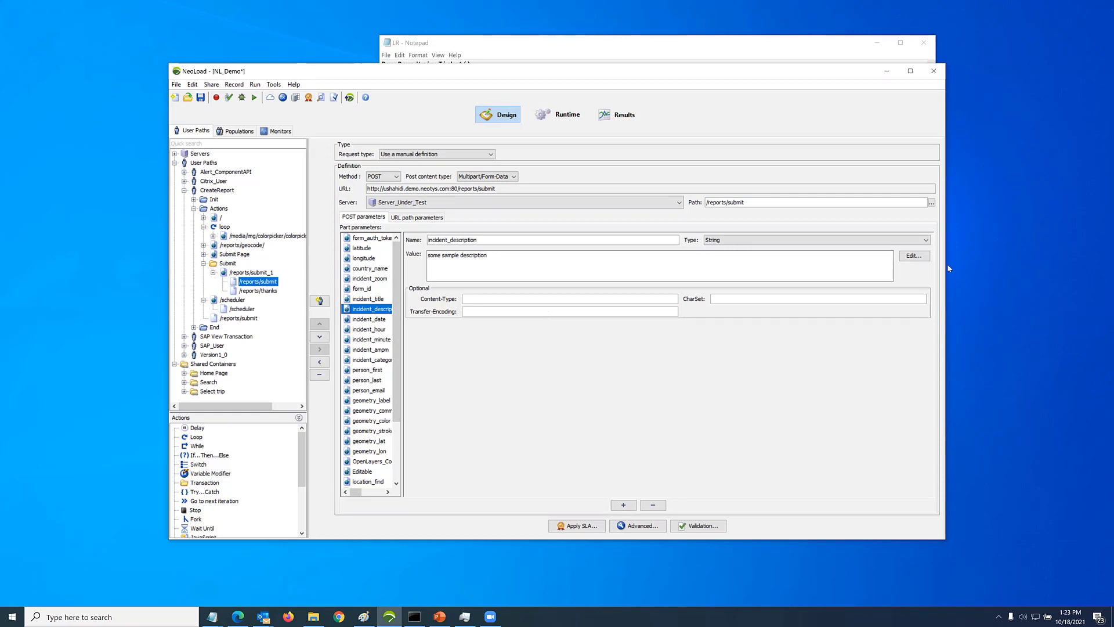
pyautogui.click(915, 255)
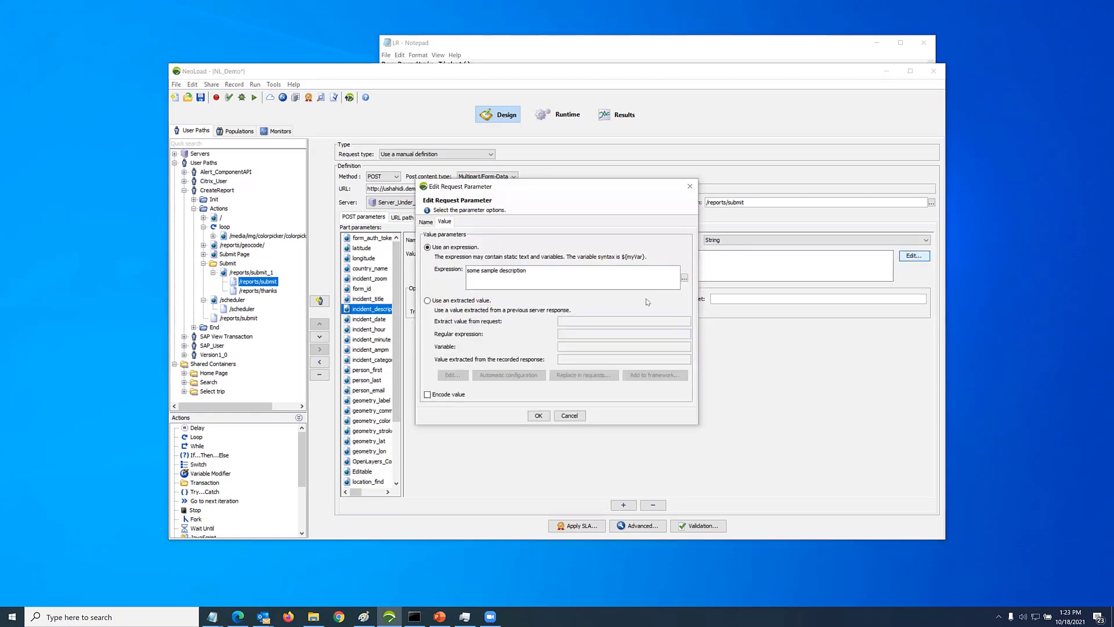
pyautogui.click(683, 278)
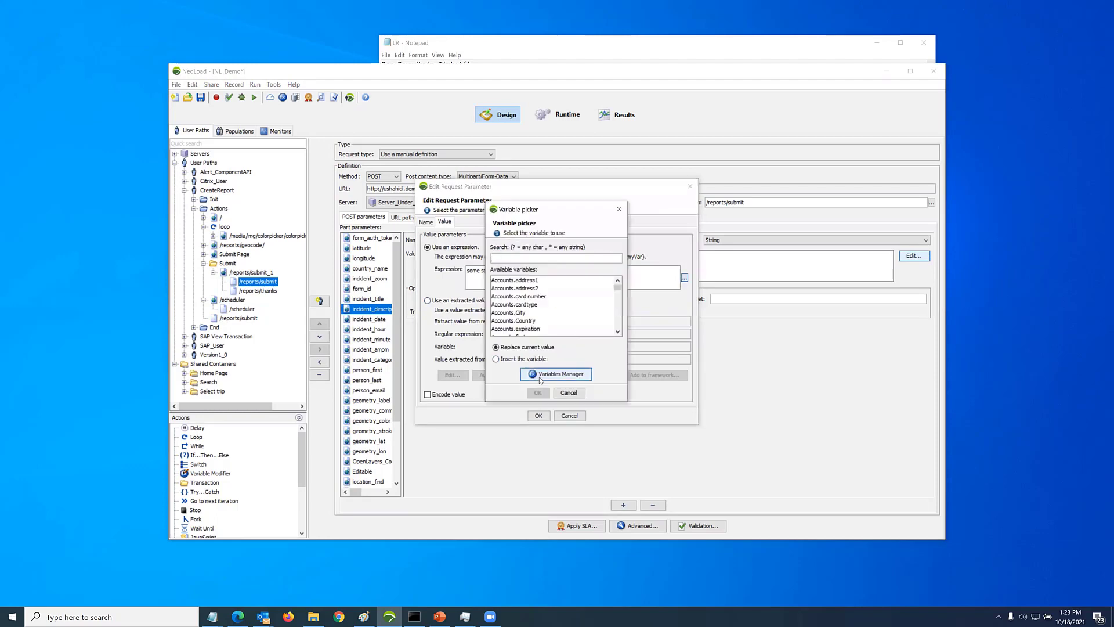
pyautogui.click(363, 419)
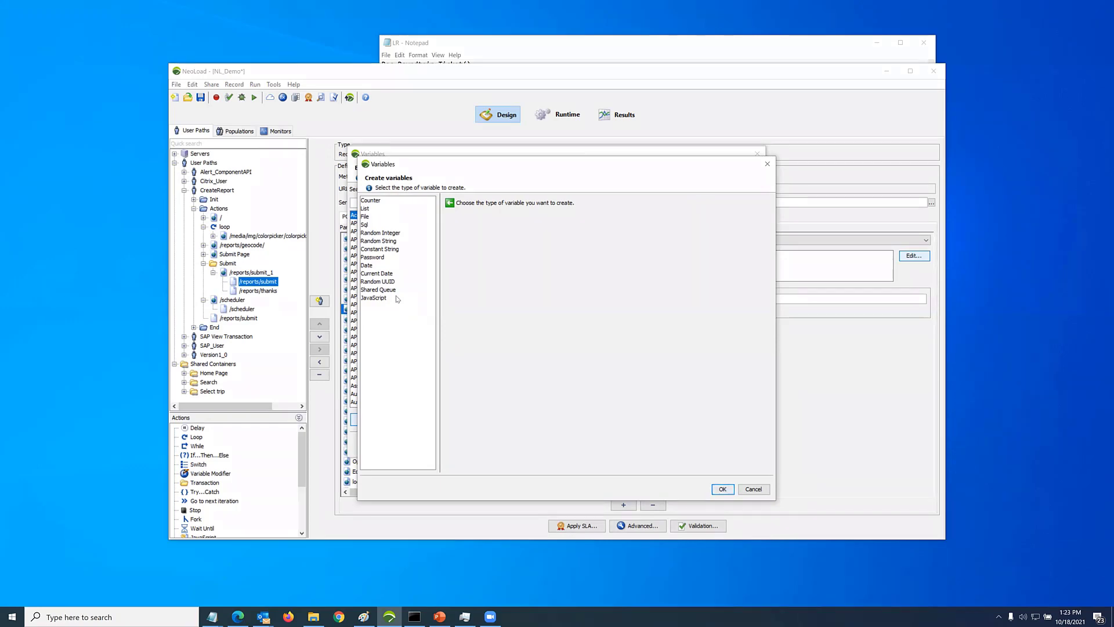
pyautogui.click(378, 241)
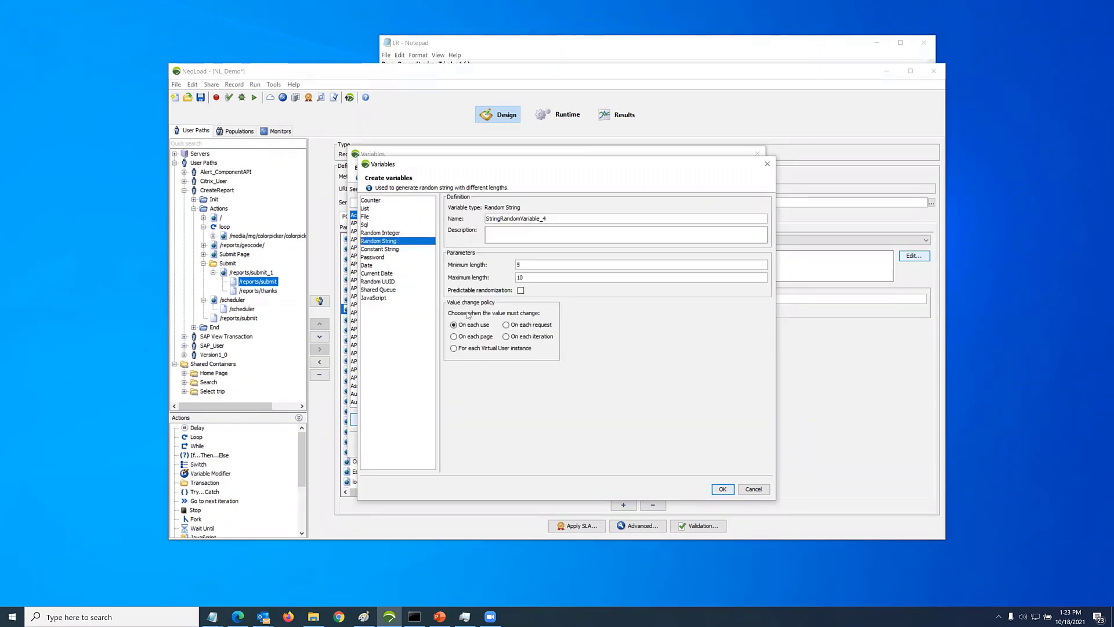
pyautogui.click(721, 489)
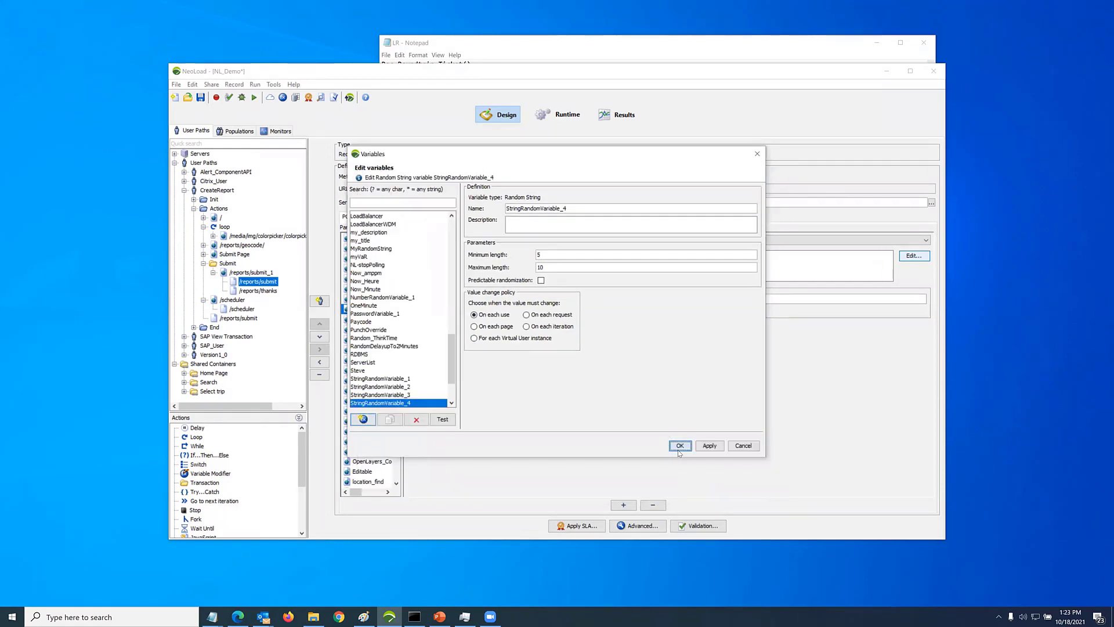
pyautogui.click(678, 450)
# Replace the incident_description value with the Accounts.address2 variable
pyautogui.click(529, 289)
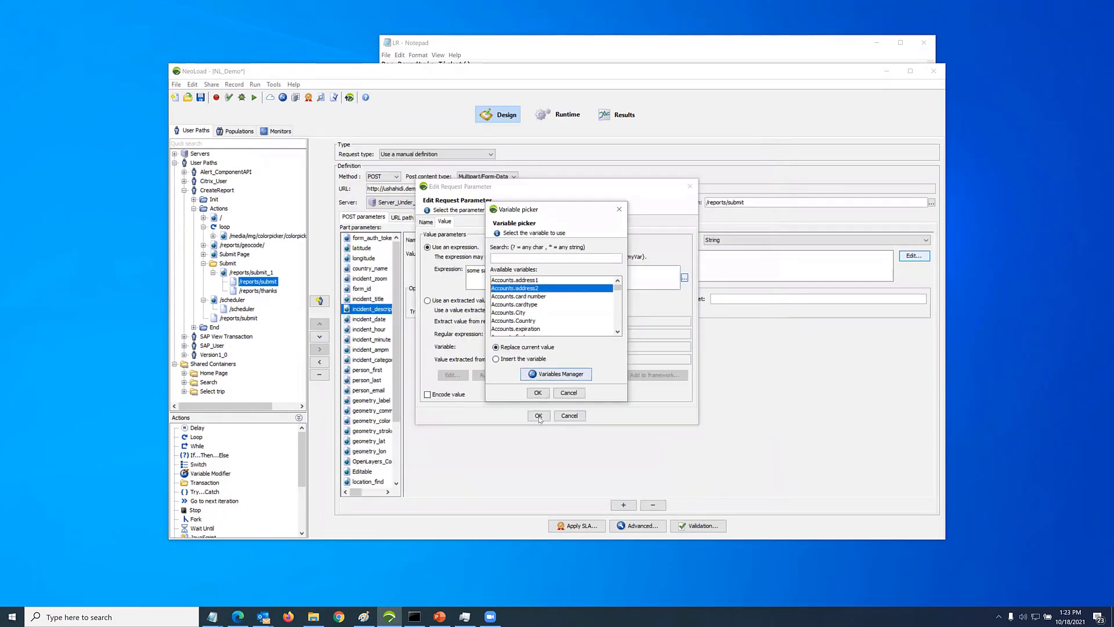
pyautogui.click(538, 392)
pyautogui.press('Return')
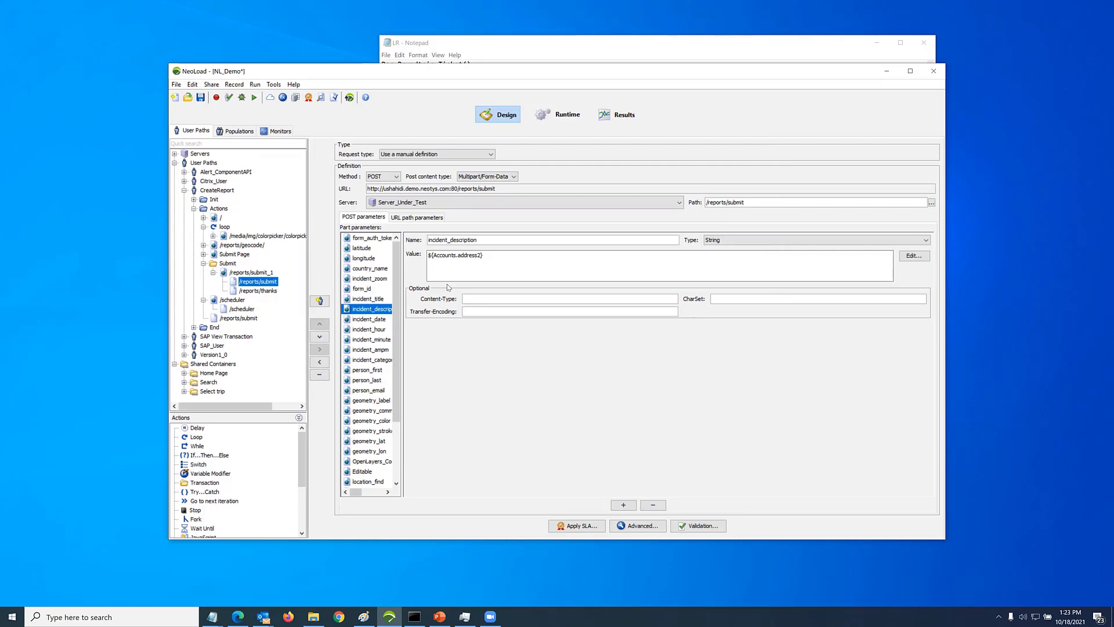
# Set form_auth_token to use an automatically configured extracted value and replace its other occurrence in the requests
pyautogui.click(389, 238)
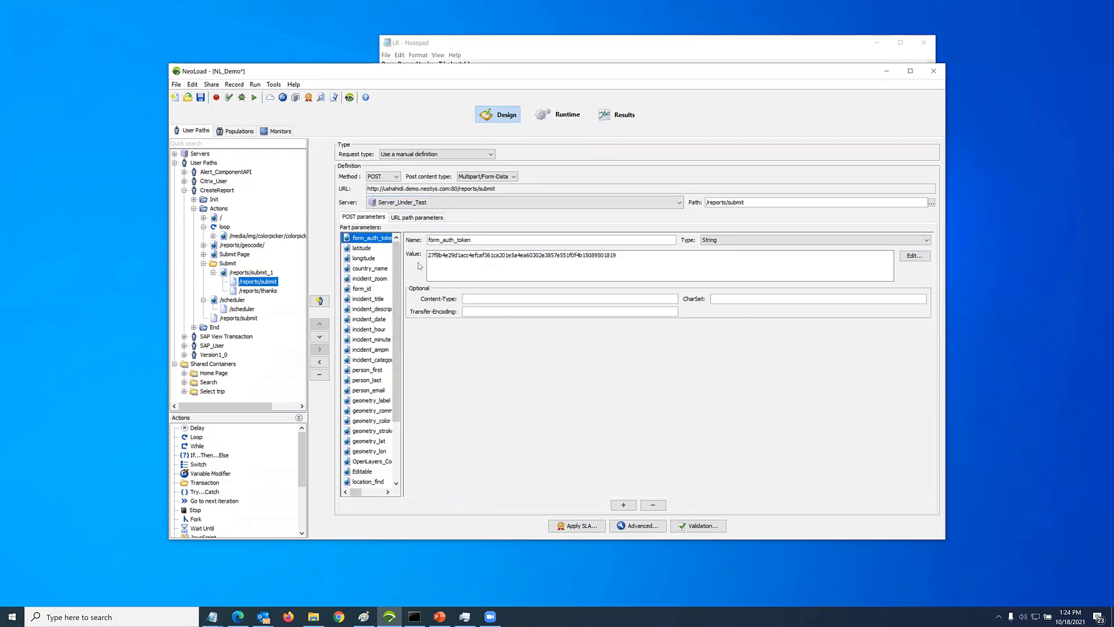
pyautogui.click(914, 259)
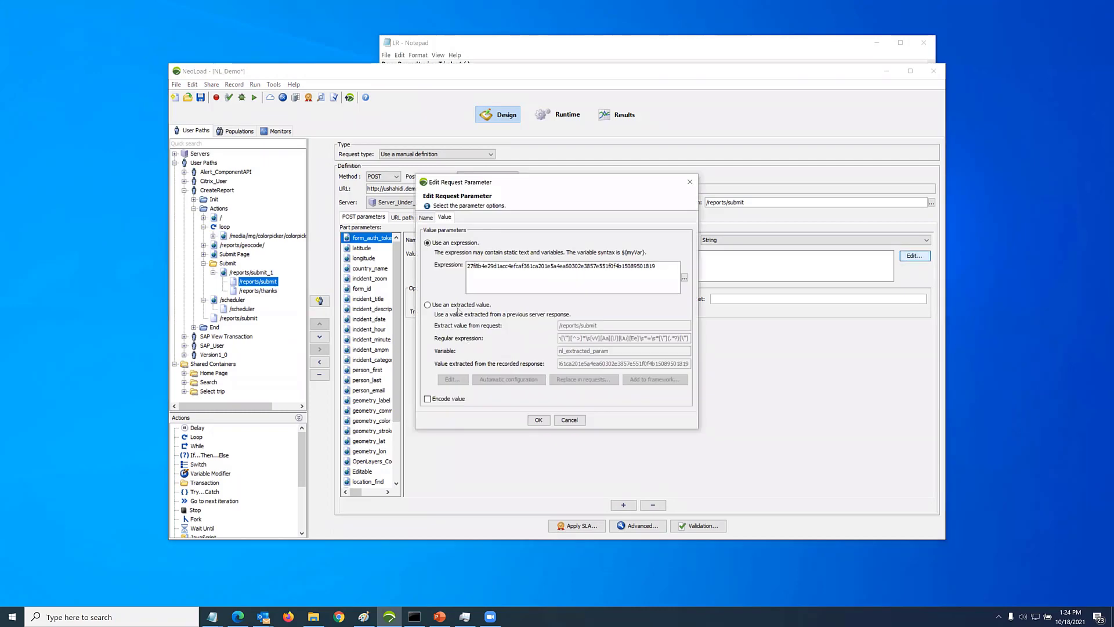
pyautogui.click(461, 305)
pyautogui.click(516, 381)
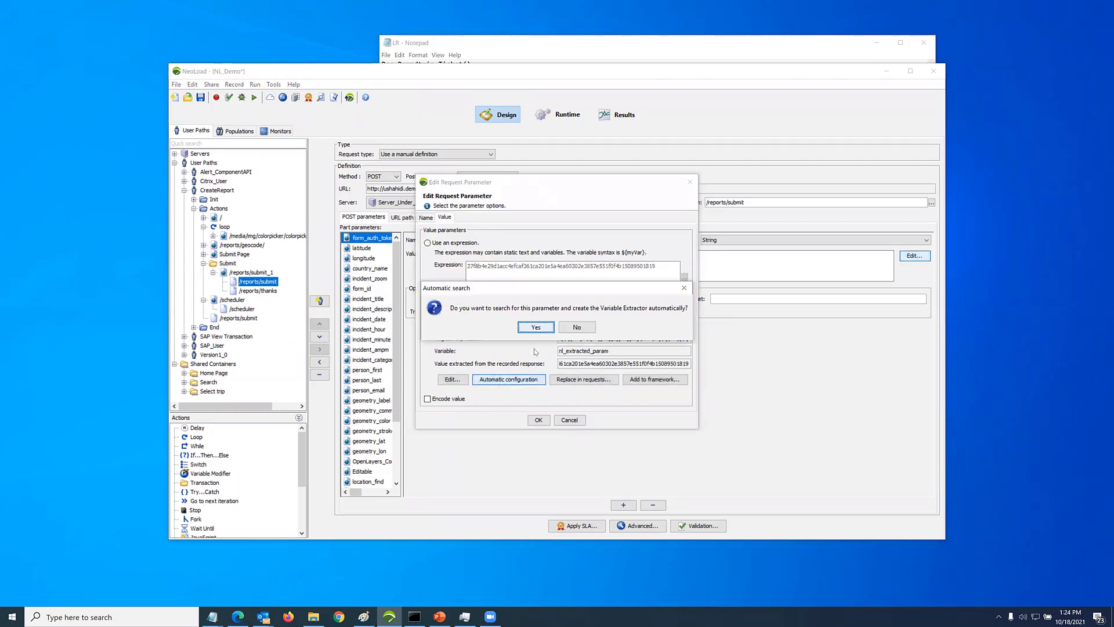
pyautogui.click(545, 332)
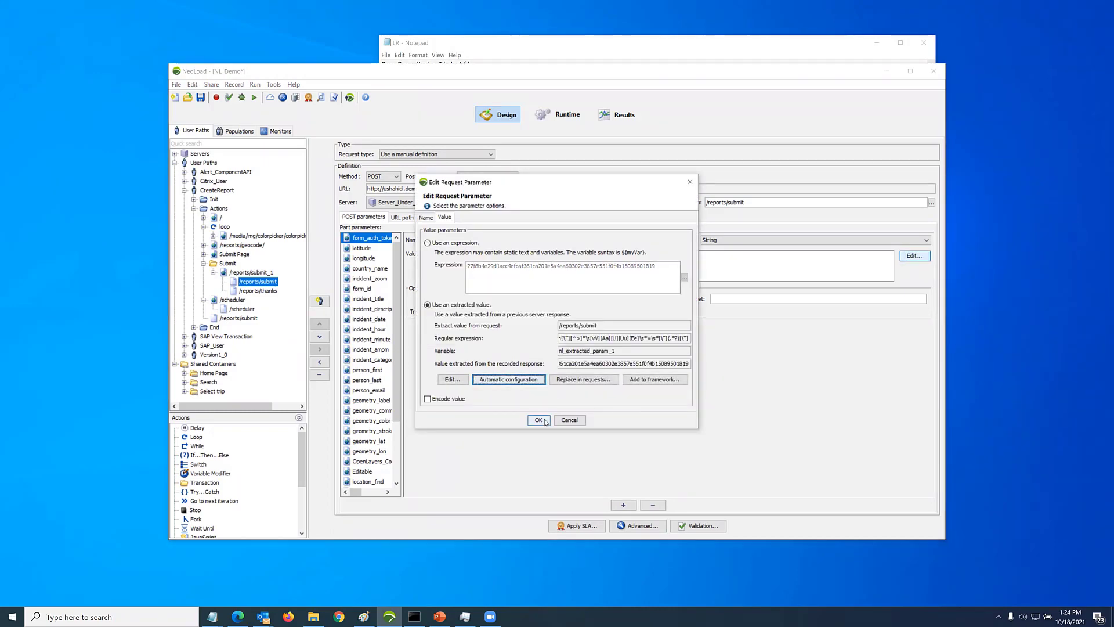
pyautogui.click(510, 330)
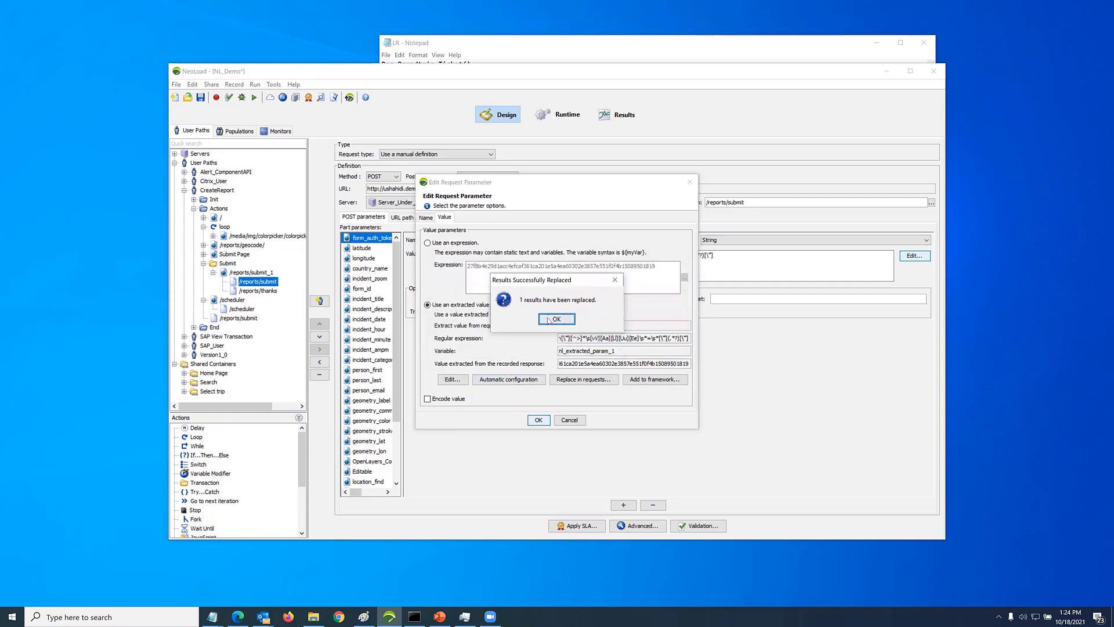
pyautogui.click(557, 320)
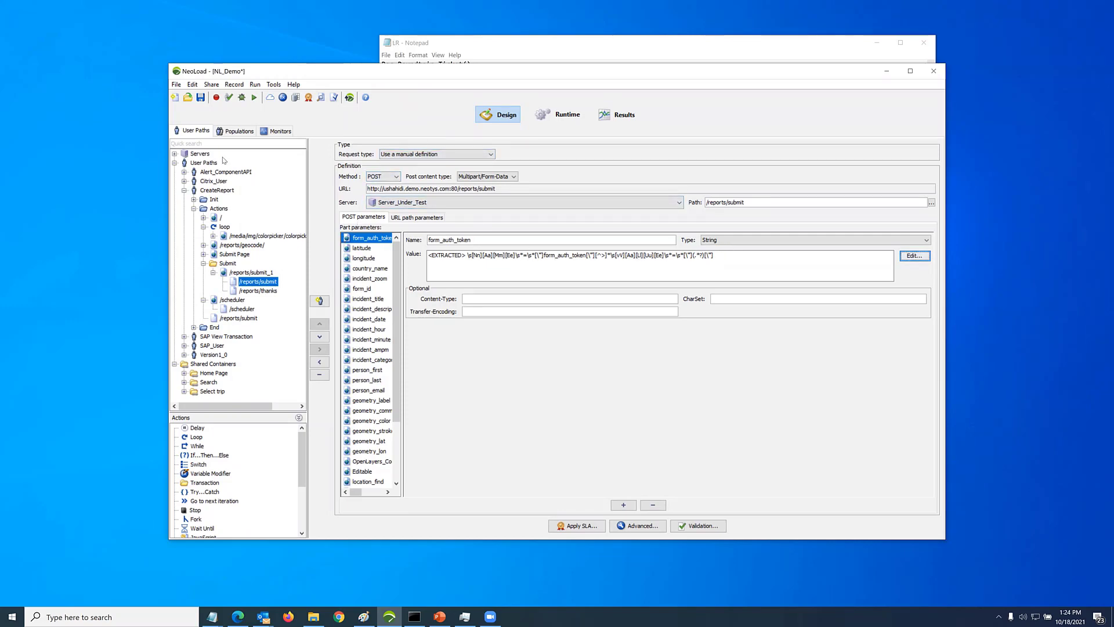
# Review the form_auth_token dynamic parameter rule of the Demo framework in the preferences
pyautogui.click(192, 84)
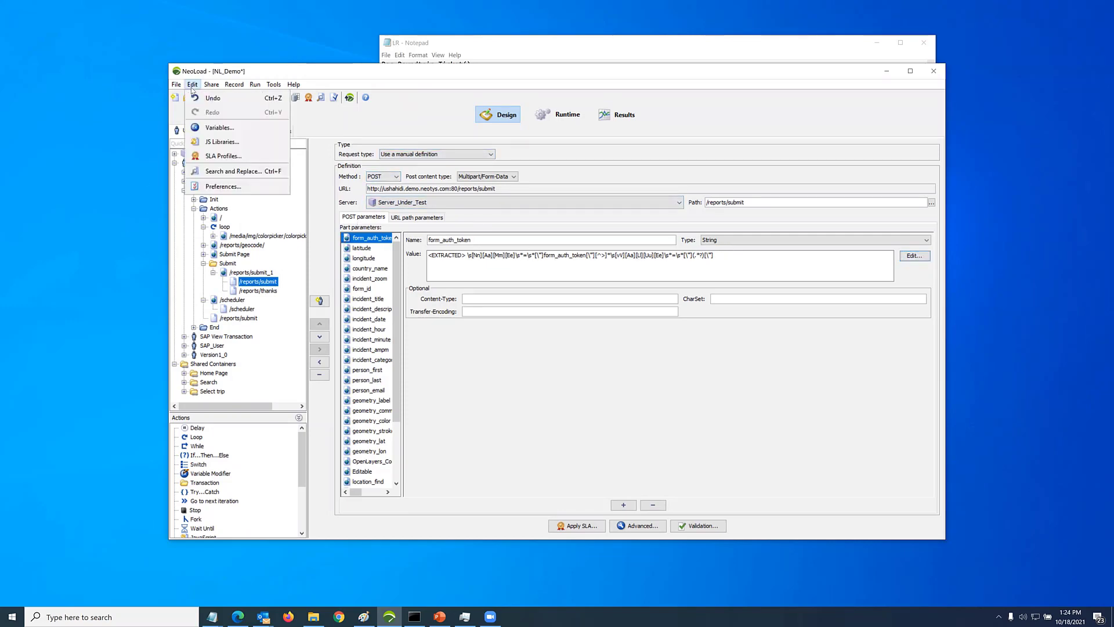
pyautogui.click(219, 187)
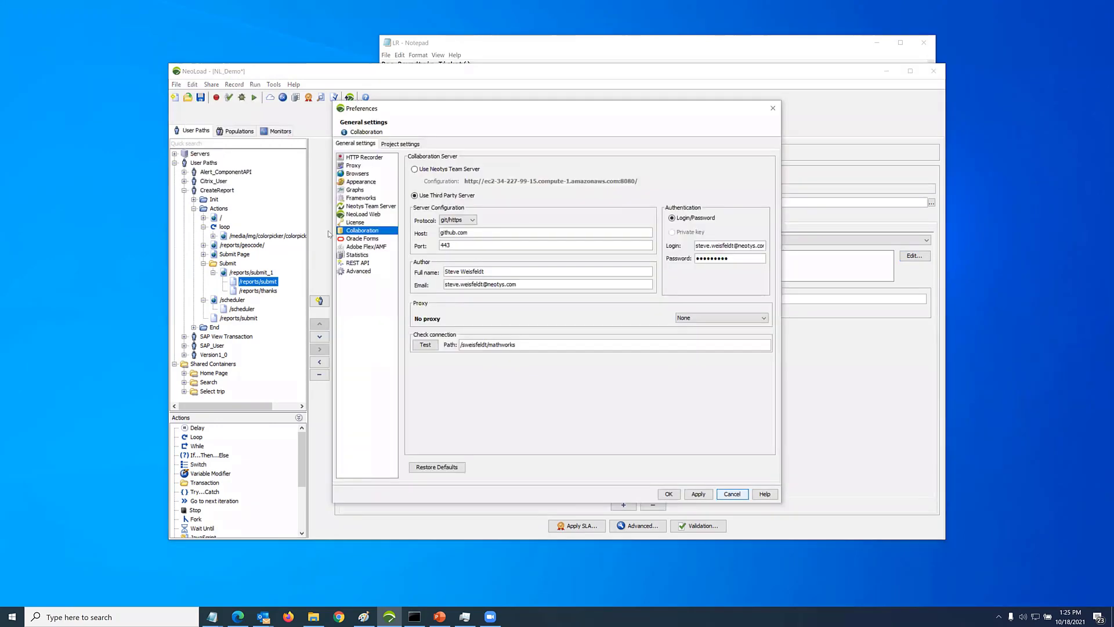
pyautogui.click(356, 198)
pyautogui.click(434, 231)
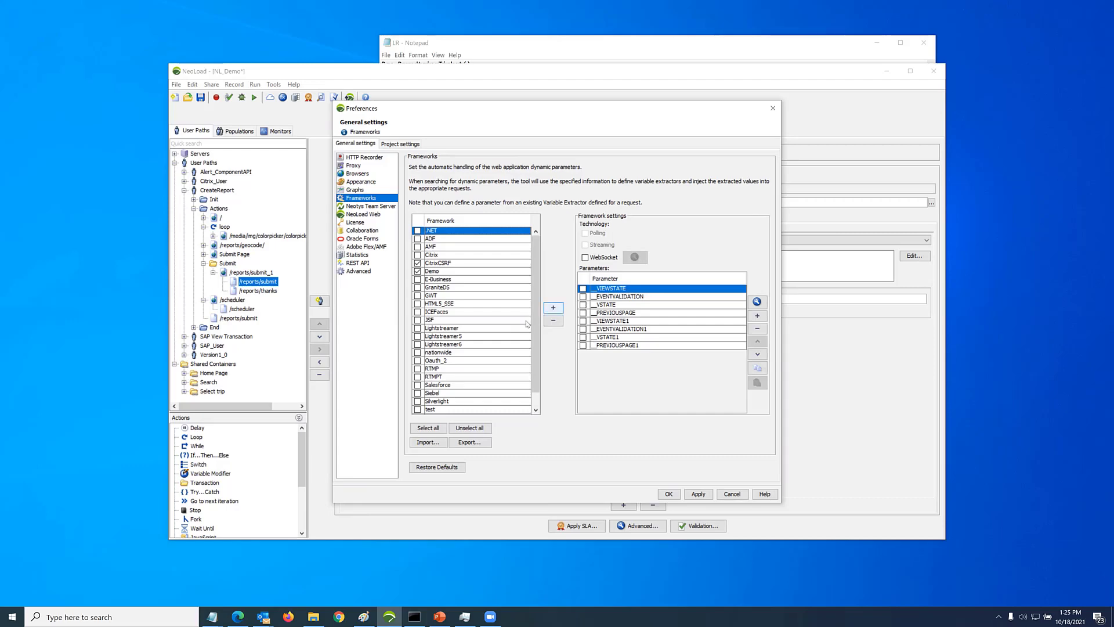
pyautogui.click(442, 272)
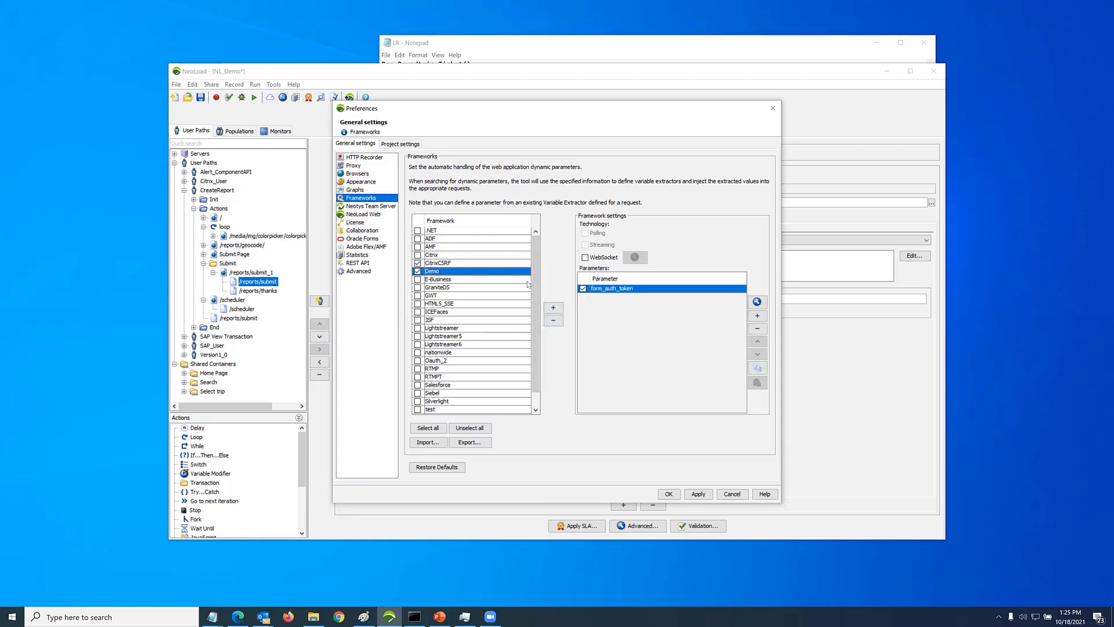
pyautogui.doubleClick(616, 289)
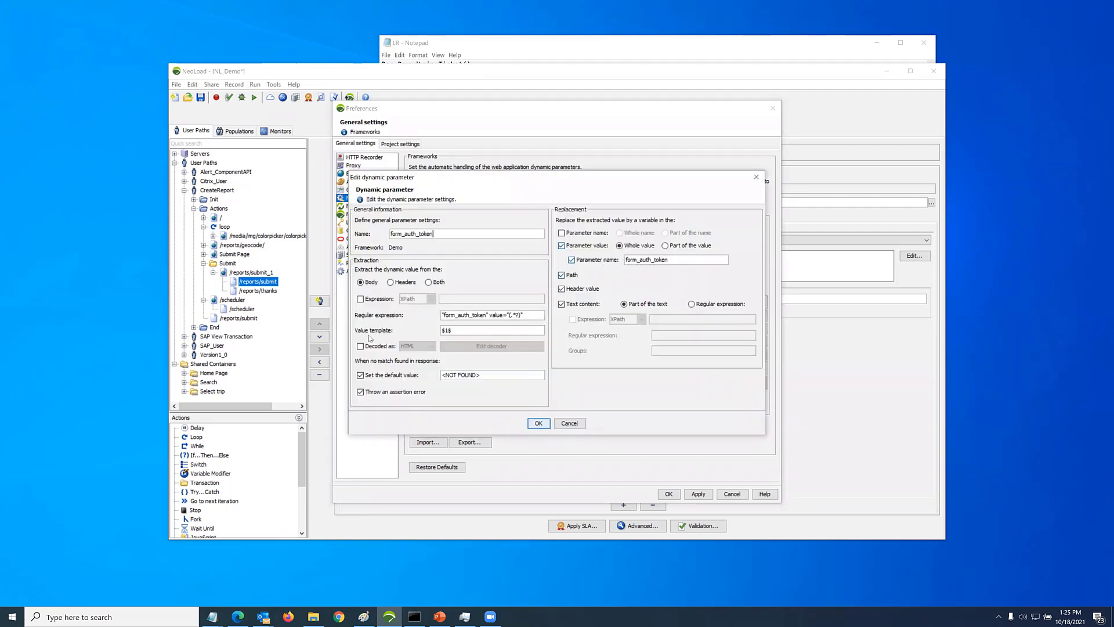
pyautogui.click(531, 426)
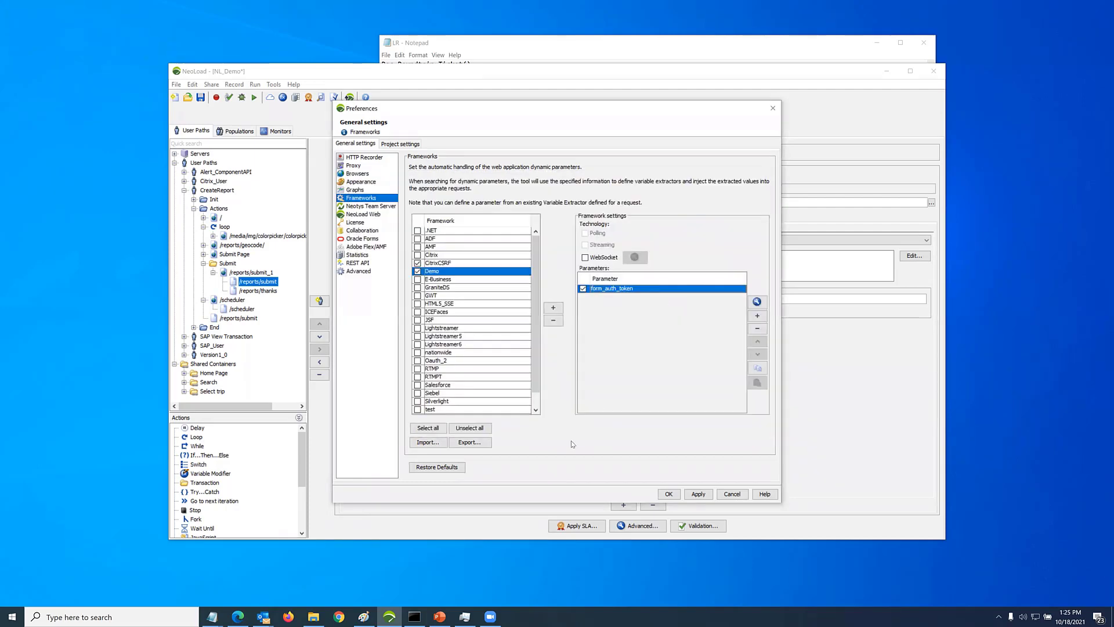
pyautogui.press('Return')
# Search the CreateReport user path for dynamic parameters using framework rules only, apply the Demo form_auth_token rule, and check the last /reports/submit request
pyautogui.click(216, 190)
pyautogui.click(446, 351)
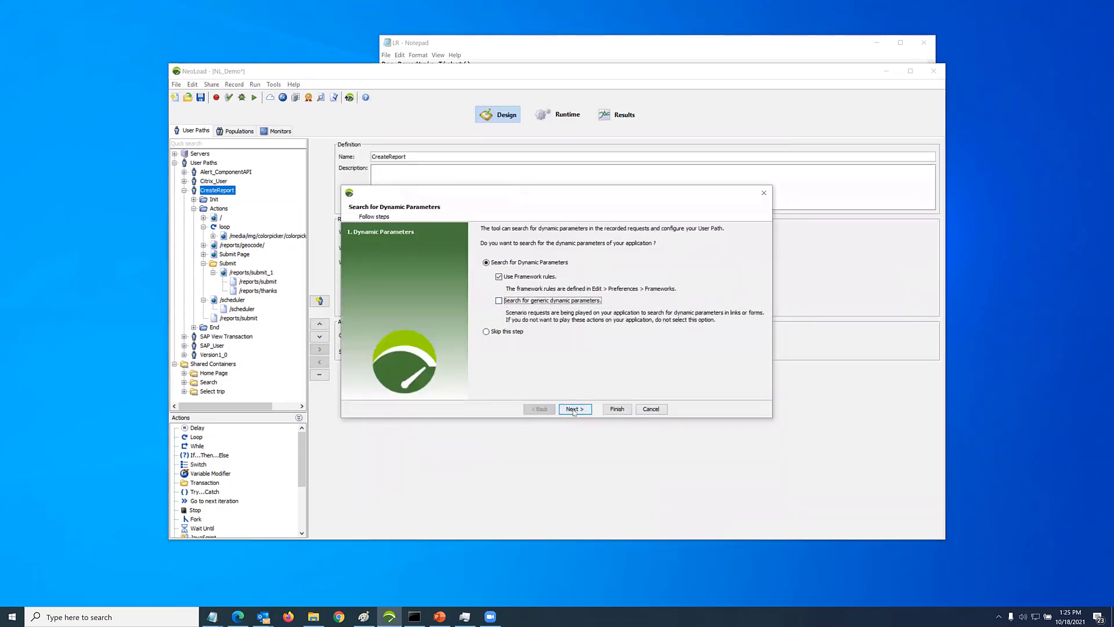
pyautogui.click(573, 409)
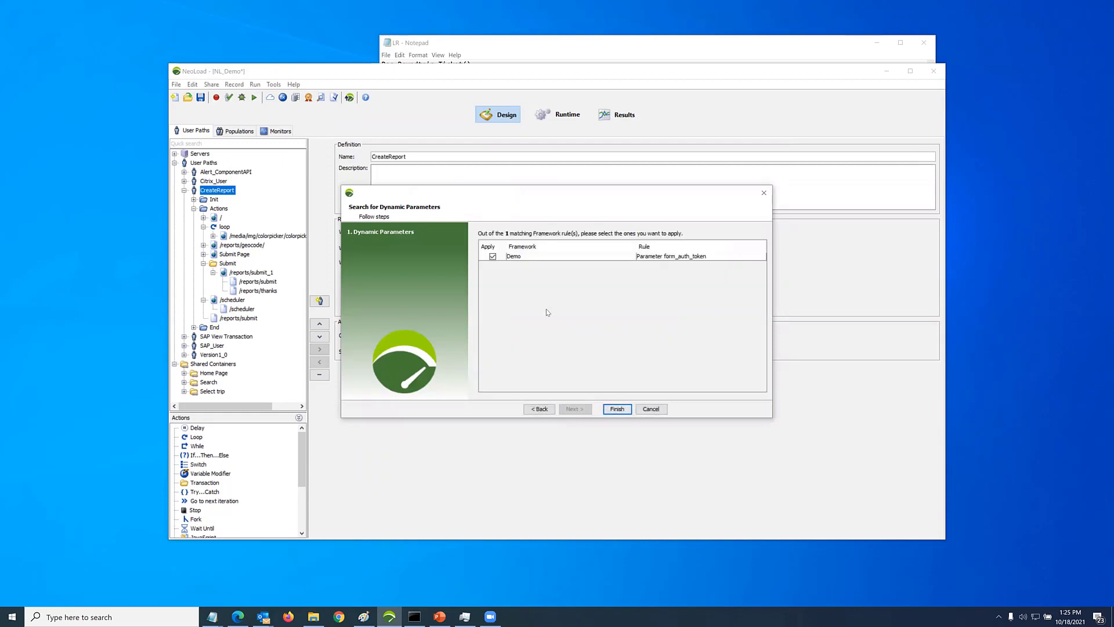
pyautogui.click(615, 410)
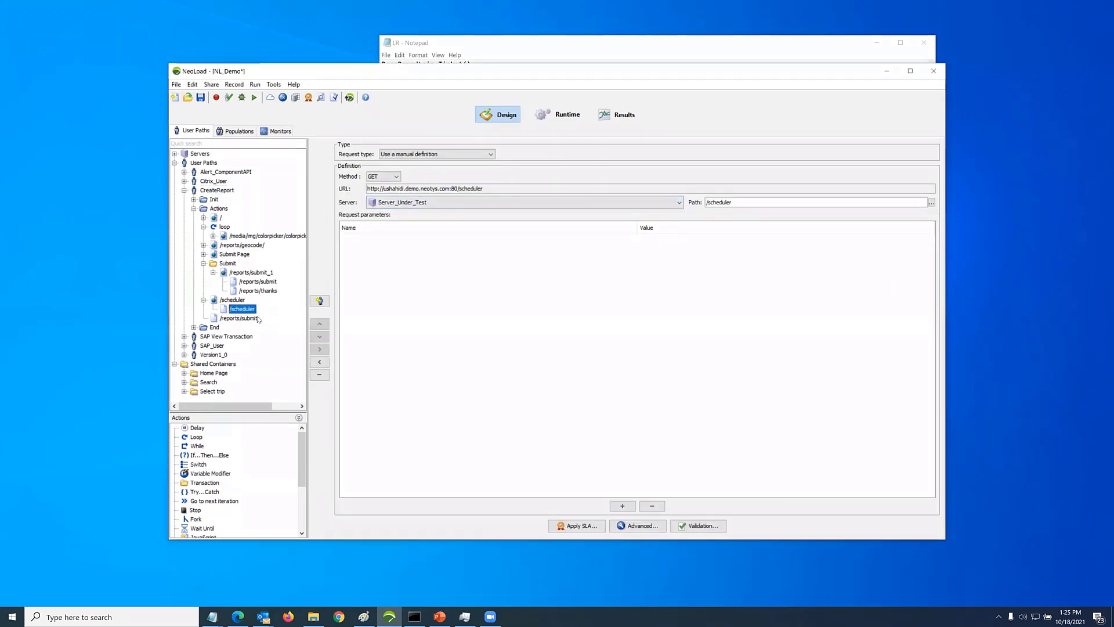
pyautogui.press('Down')
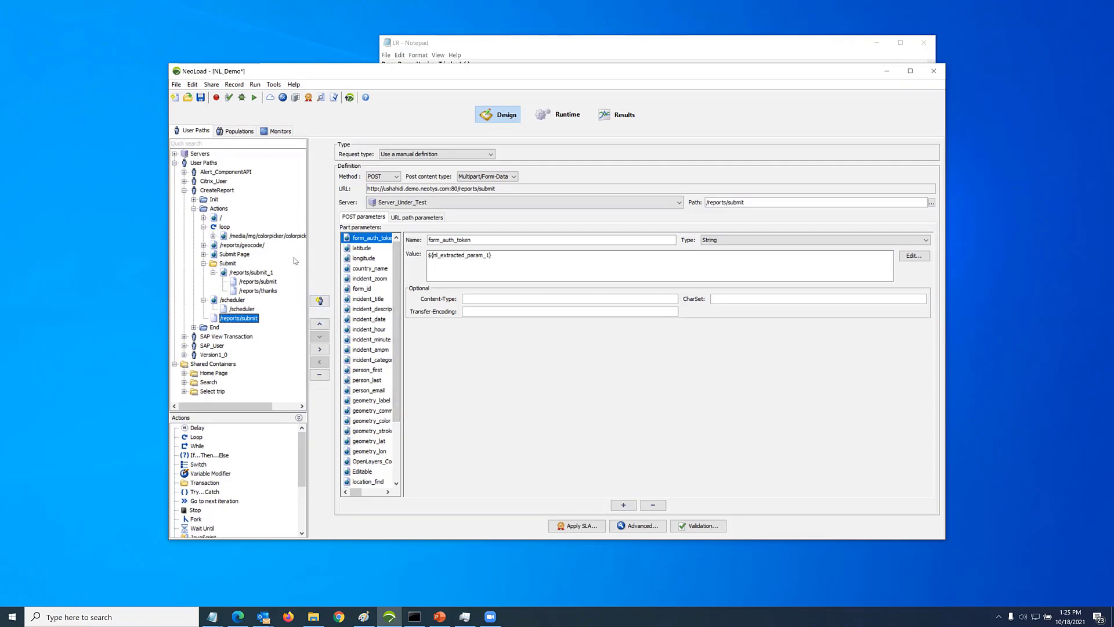
# Start a new recording named UserPath in the Actions container with Chrome as the client browser
pyautogui.click(216, 98)
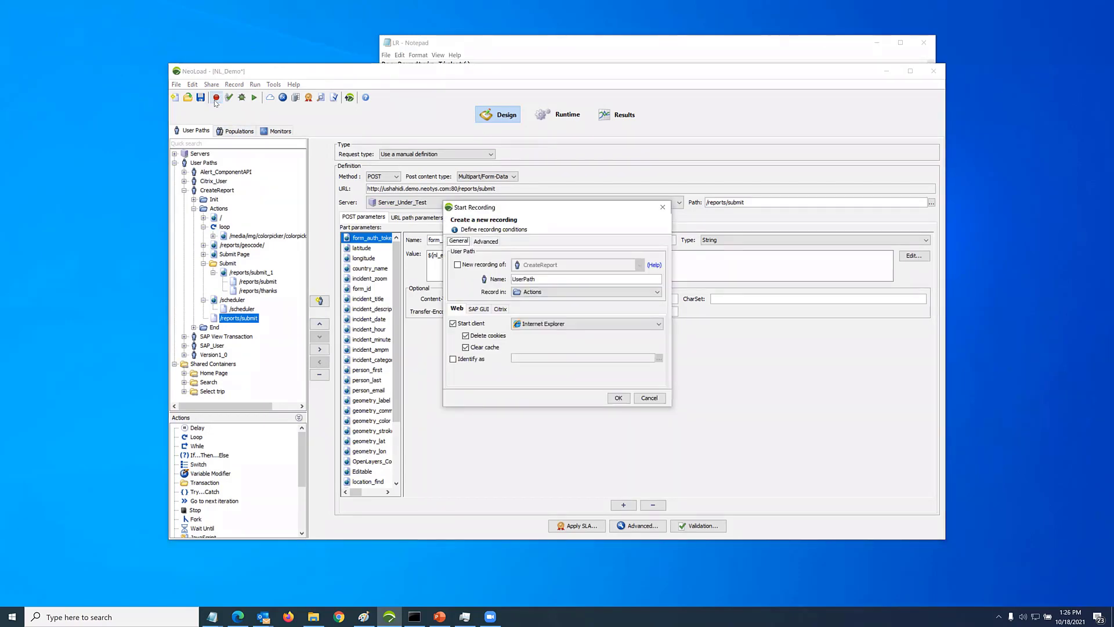
pyautogui.click(569, 329)
pyautogui.click(567, 352)
pyautogui.click(616, 399)
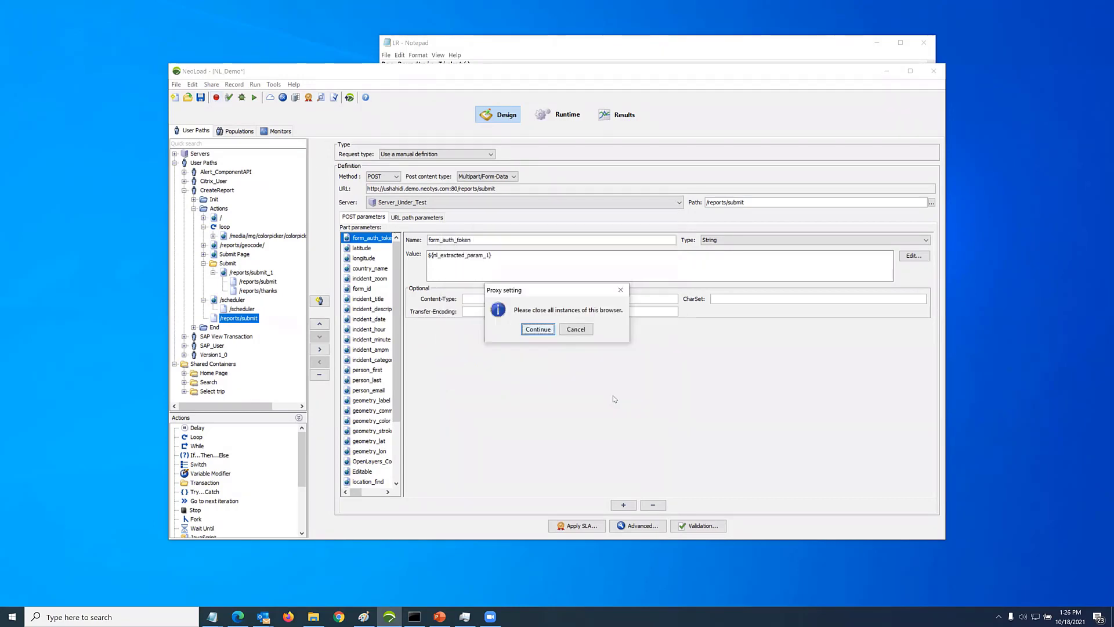
pyautogui.click(546, 331)
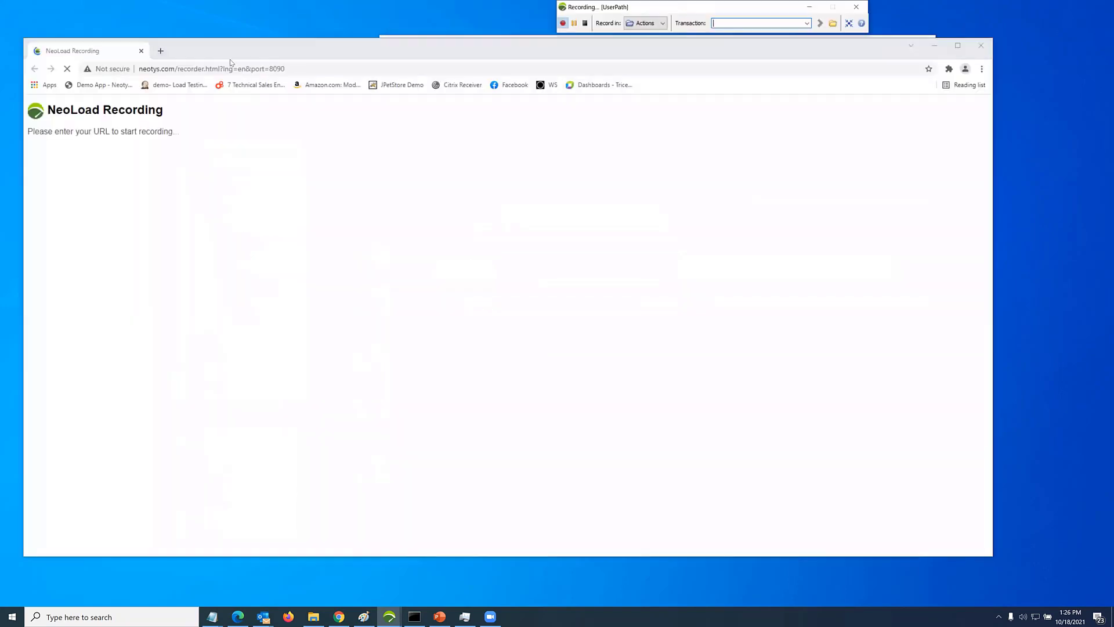
# Record loading the bookmarked Demo App, check the requests captured under UserPath's Actions, and stop the recording
pyautogui.click(129, 85)
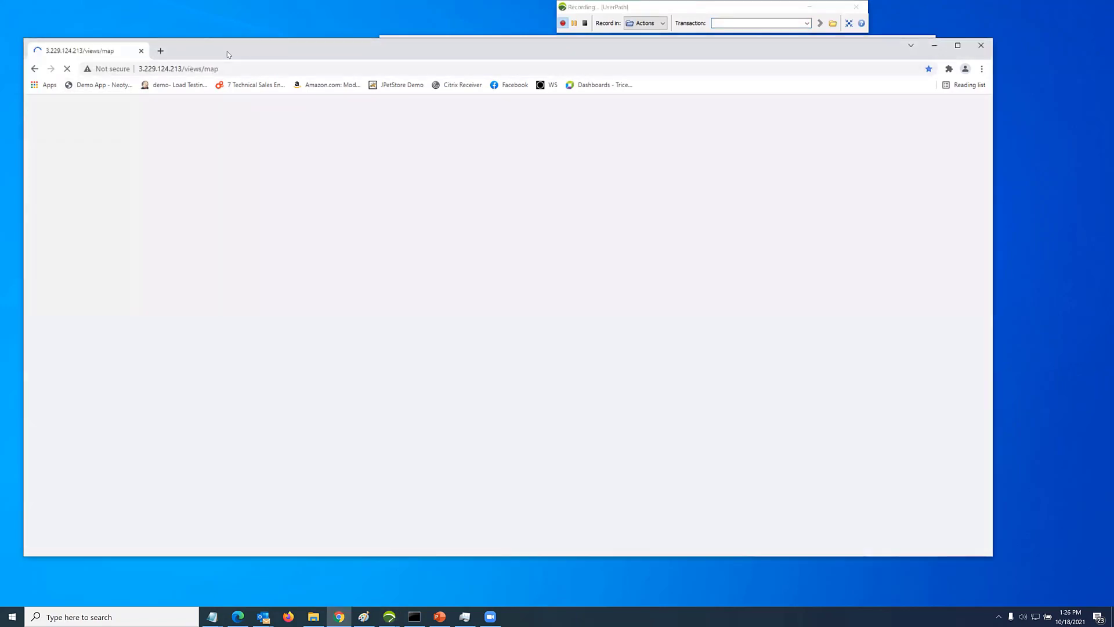
pyautogui.moveTo(227, 51); pyautogui.dragTo(552, 143)
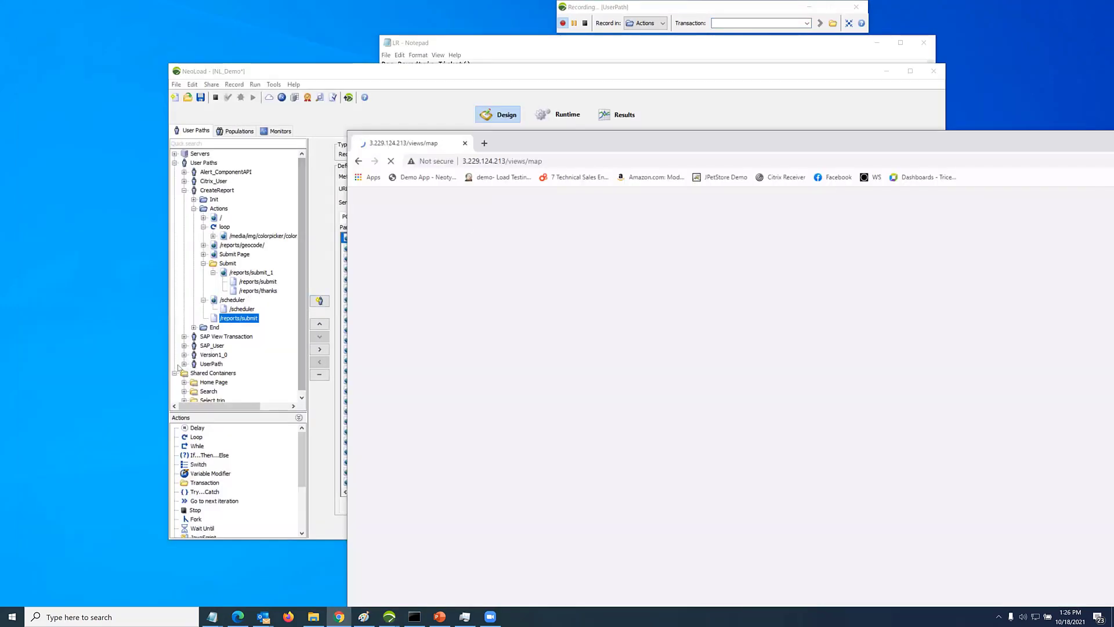
pyautogui.click(197, 380)
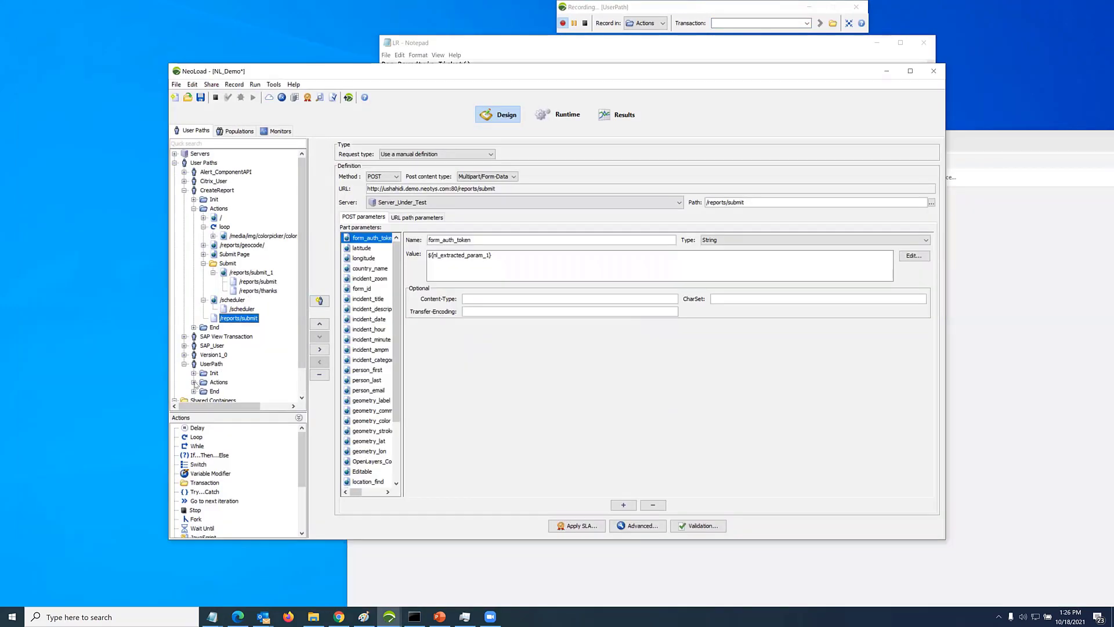
pyautogui.scroll(-3, 275, 314)
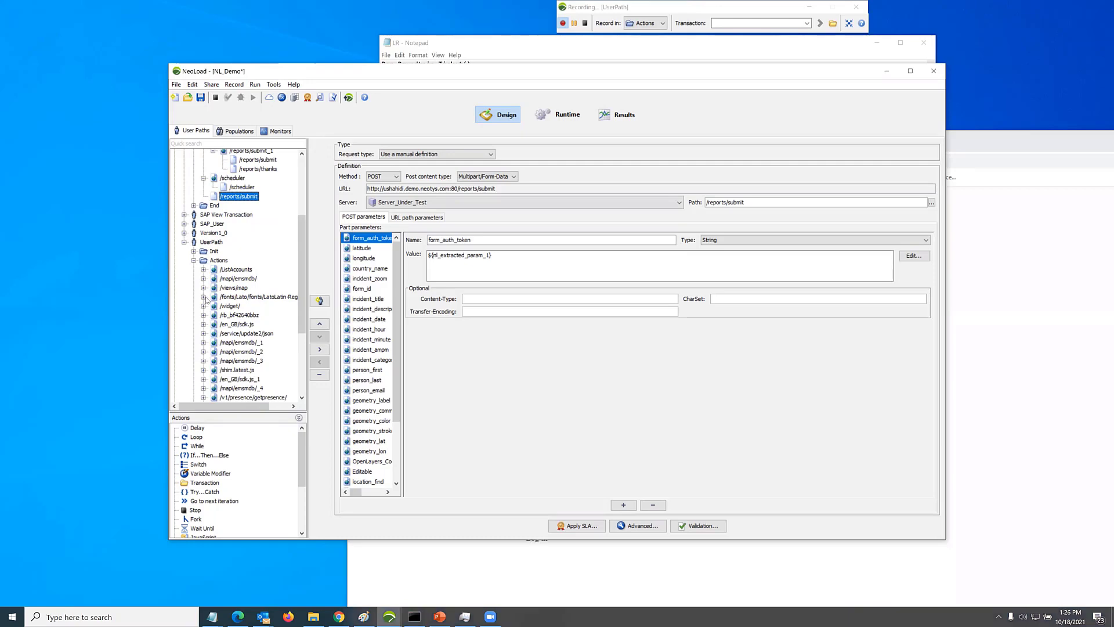
pyautogui.click(585, 23)
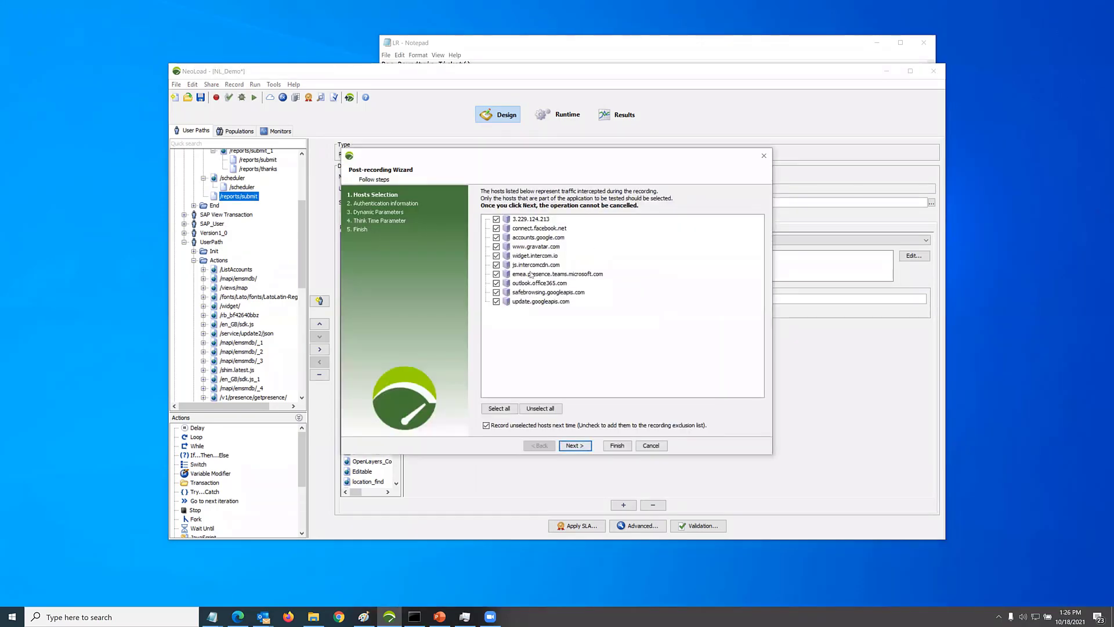
# Keep only the host 3.229.124.213 in the post-recording wizard and finish it
pyautogui.click(540, 408)
pyautogui.click(496, 219)
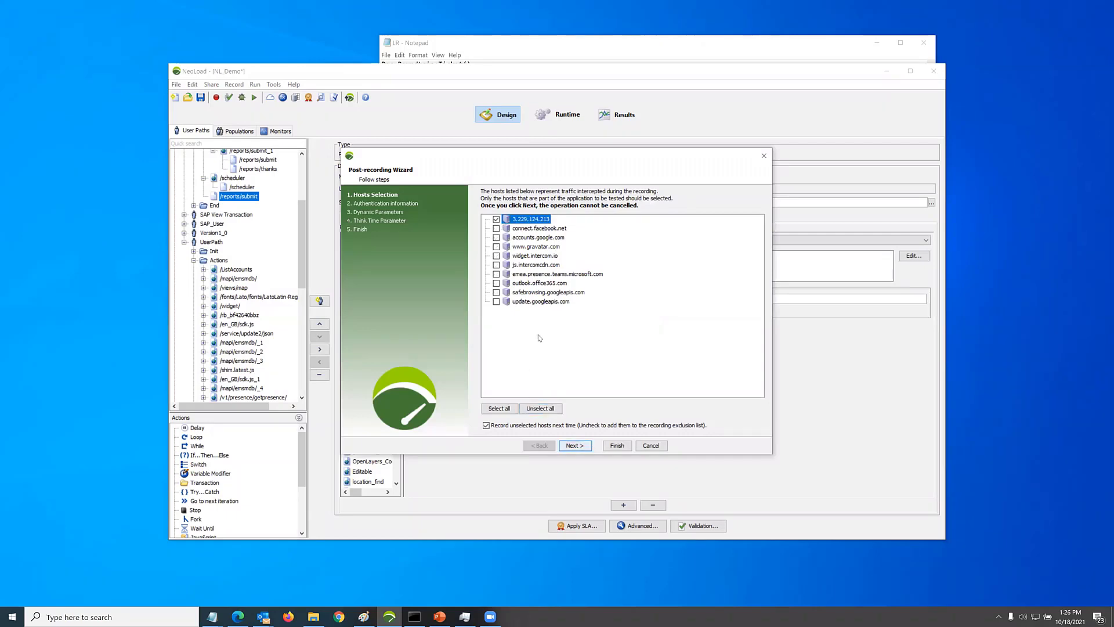
pyautogui.click(585, 445)
pyautogui.click(616, 445)
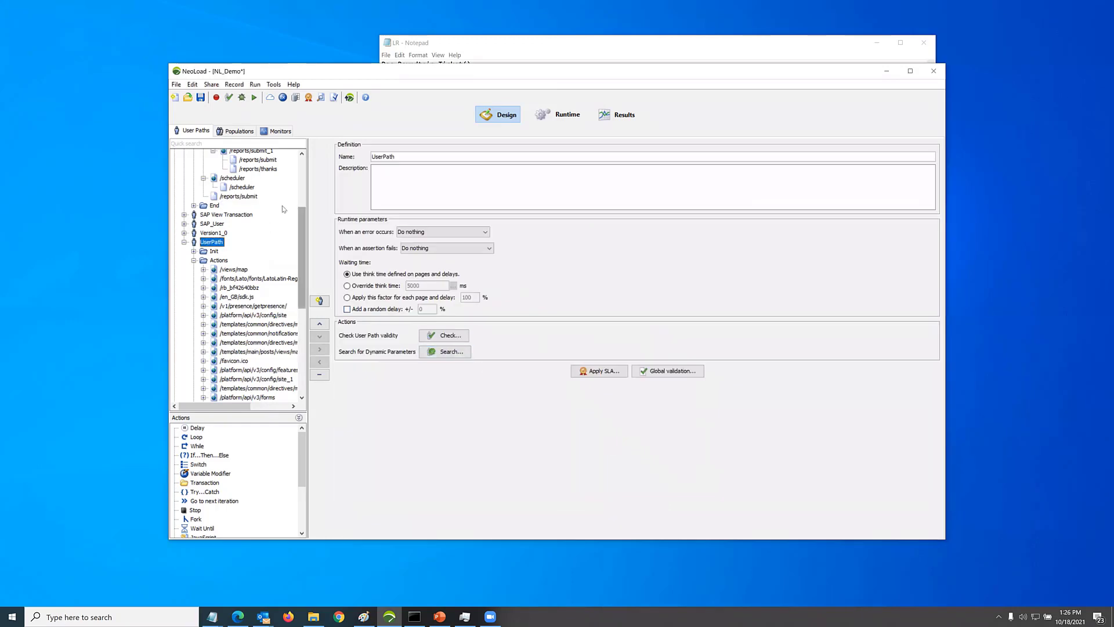
# Insert an empty HTTP request as a child of the Alert_ComponentAPI user path's Actions container
pyautogui.moveTo(303, 227); pyautogui.dragTo(303, 174)
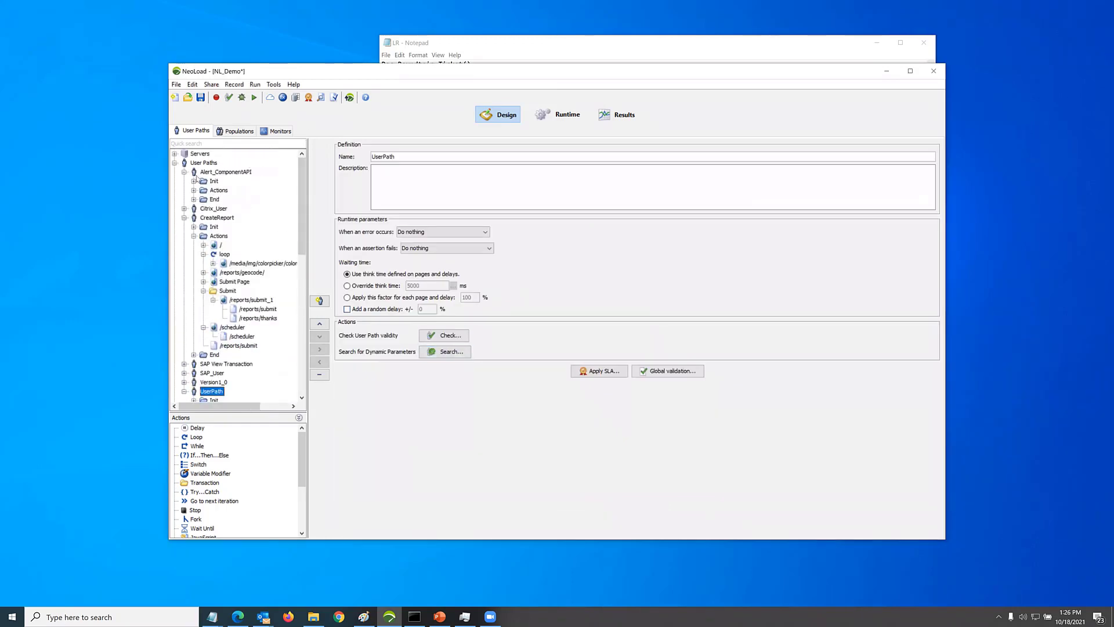
pyautogui.click(219, 191)
pyautogui.rightClick(220, 193)
pyautogui.moveTo(273, 212)
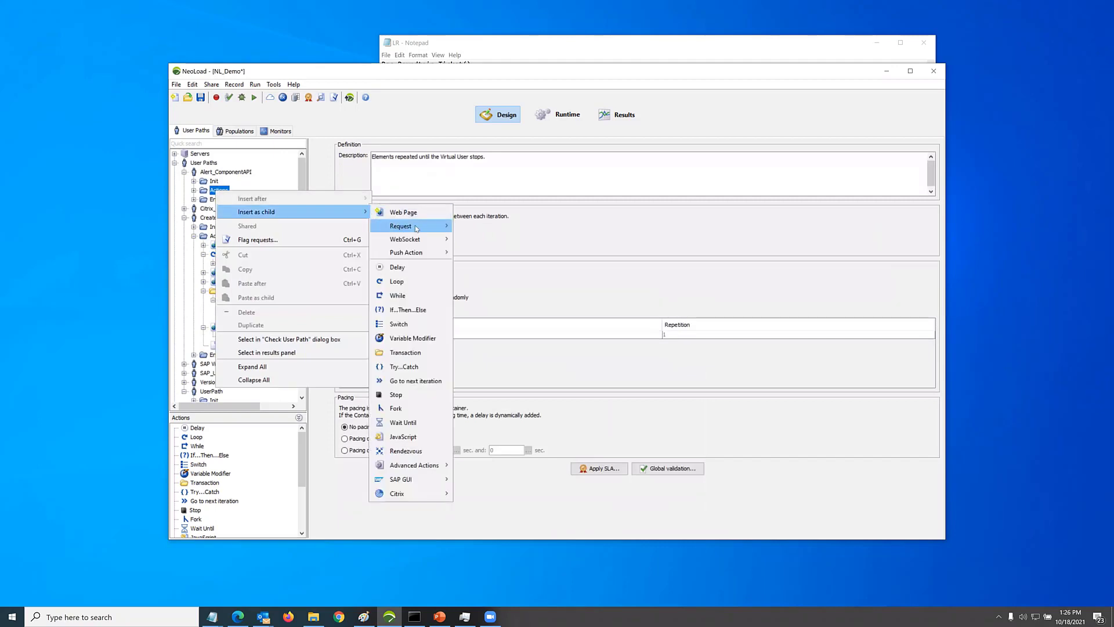
pyautogui.moveTo(407, 226)
pyautogui.click(483, 228)
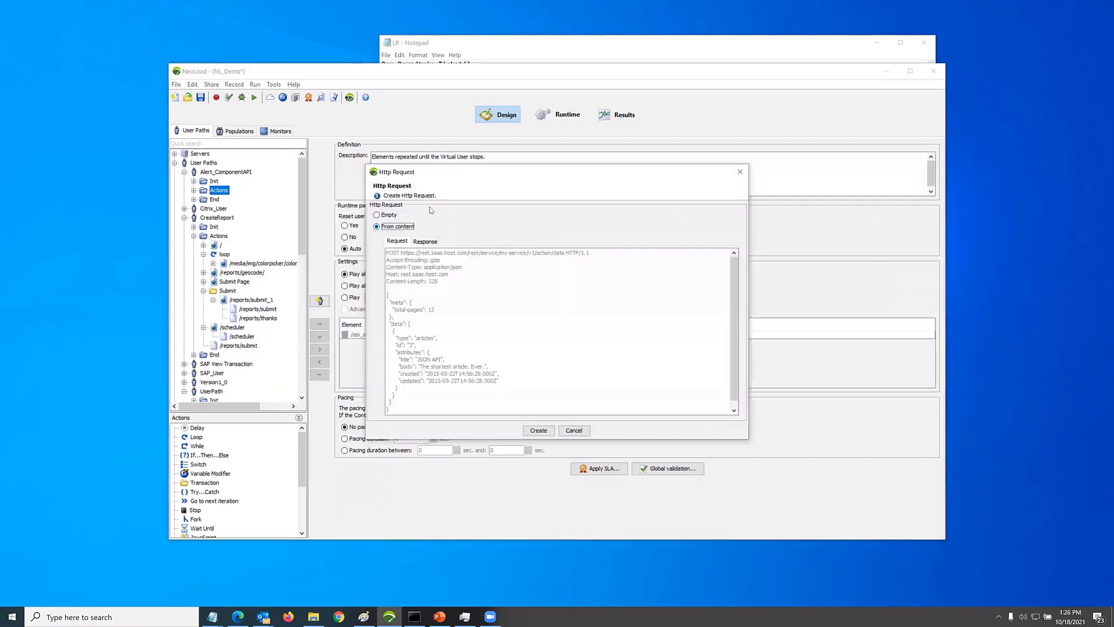
pyautogui.click(377, 214)
pyautogui.click(538, 431)
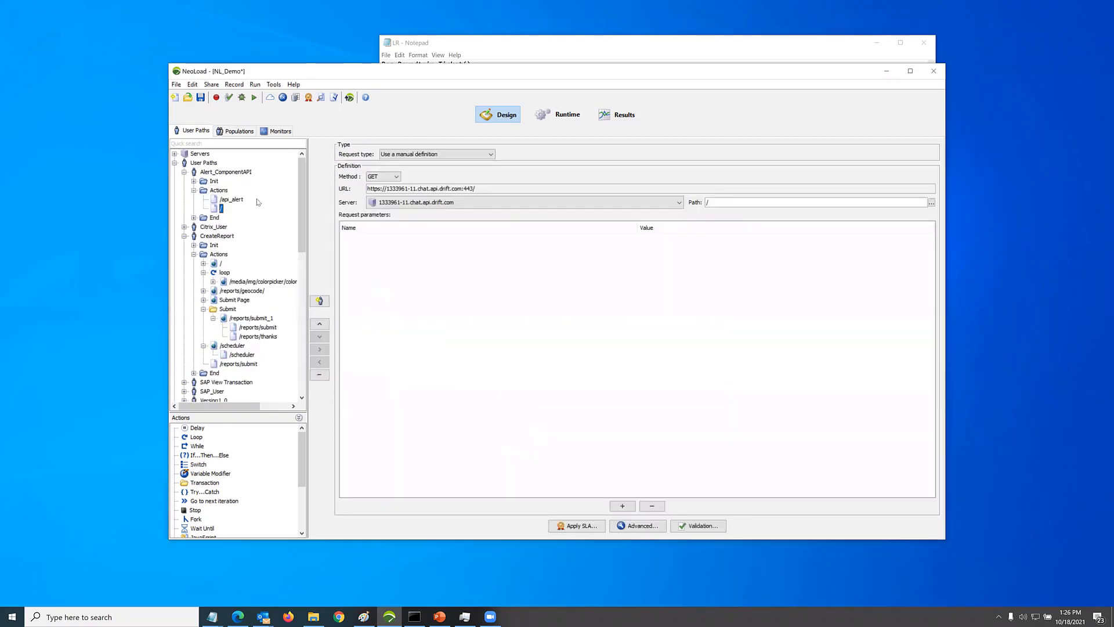
# Review the server and method choices available for the new empty request
pyautogui.click(473, 202)
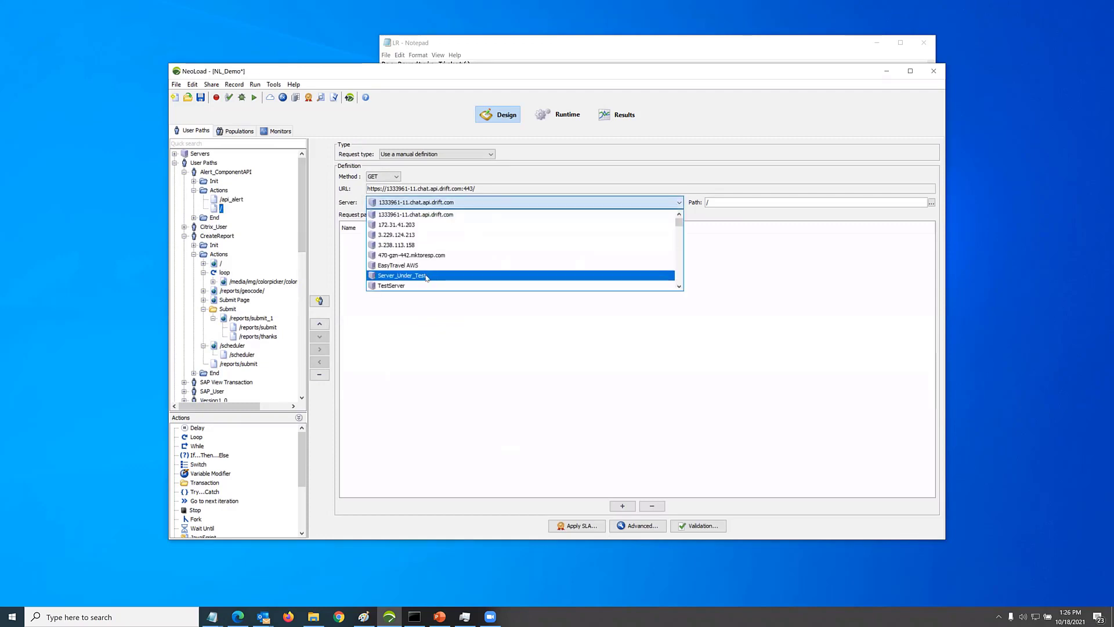
pyautogui.click(426, 216)
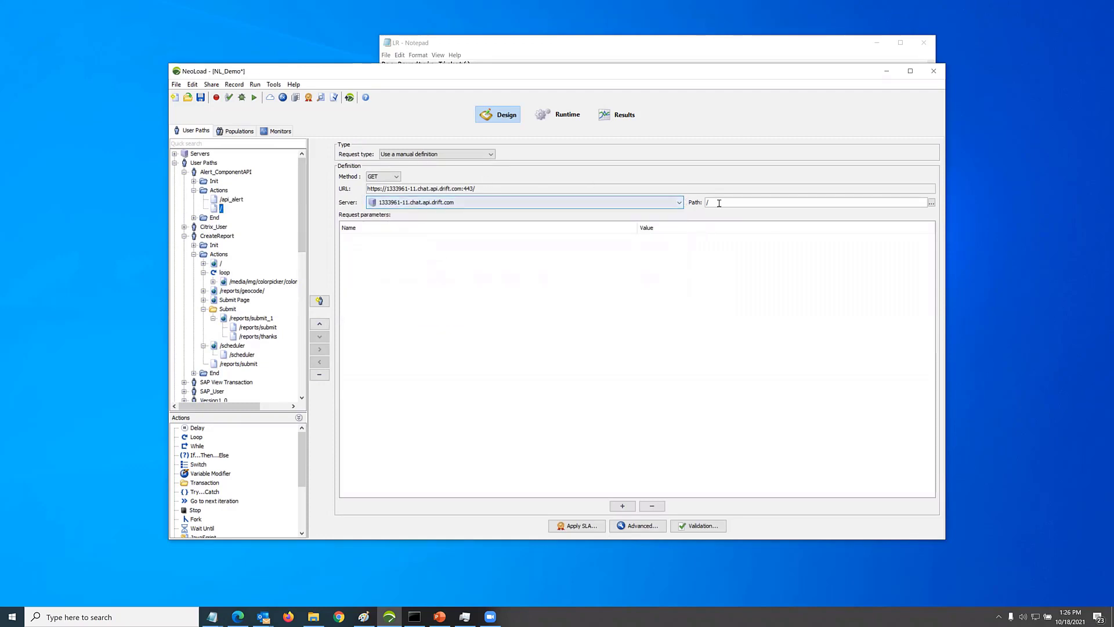
pyautogui.click(397, 176)
pyautogui.click(440, 171)
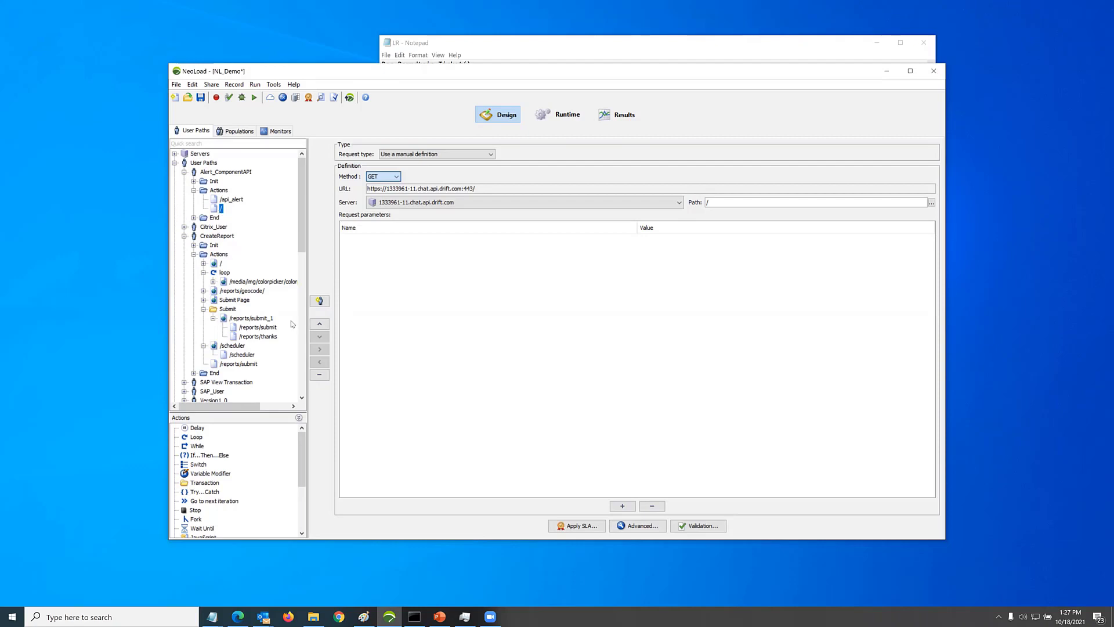
# Import the OpenAPI definition as the identity user path and inspect its v2.0/extensions request under Actions
pyautogui.click(320, 301)
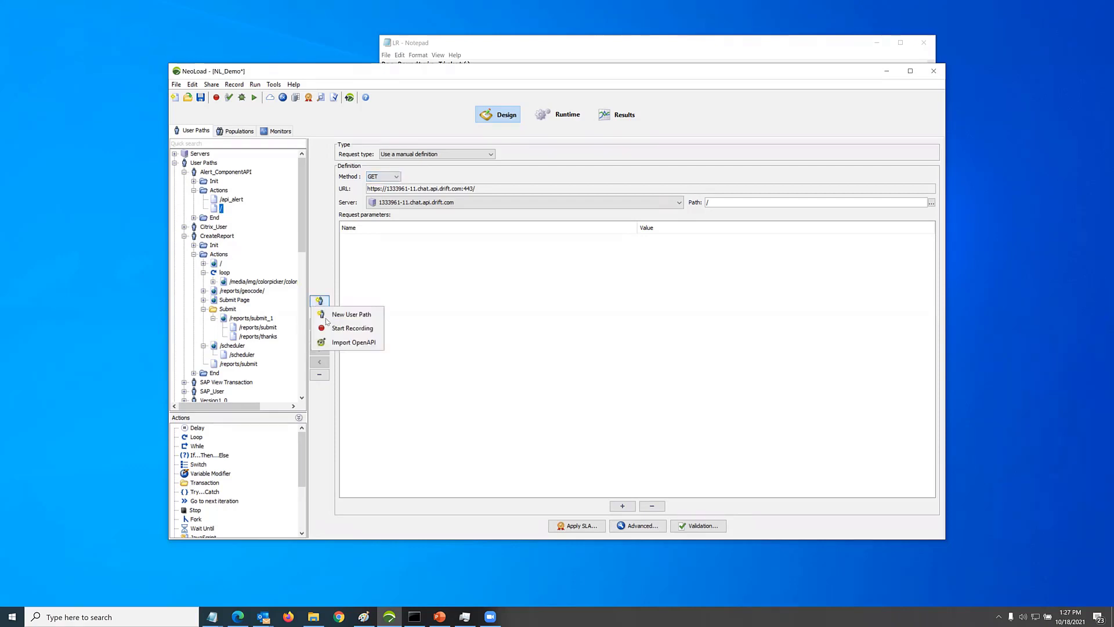
pyautogui.click(345, 342)
pyautogui.click(618, 336)
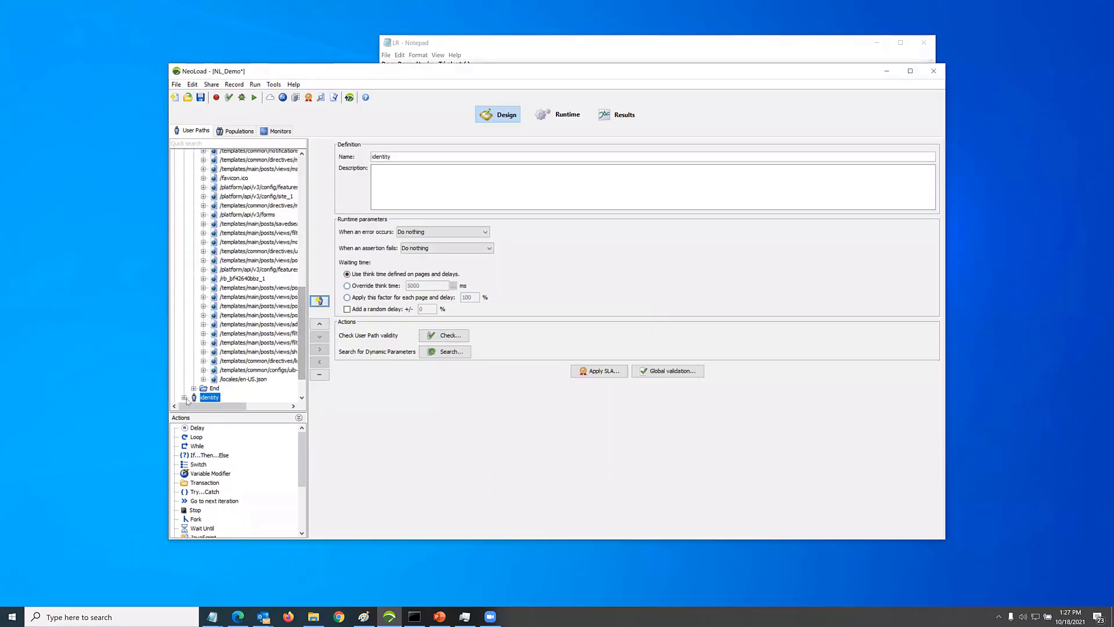
pyautogui.click(185, 398)
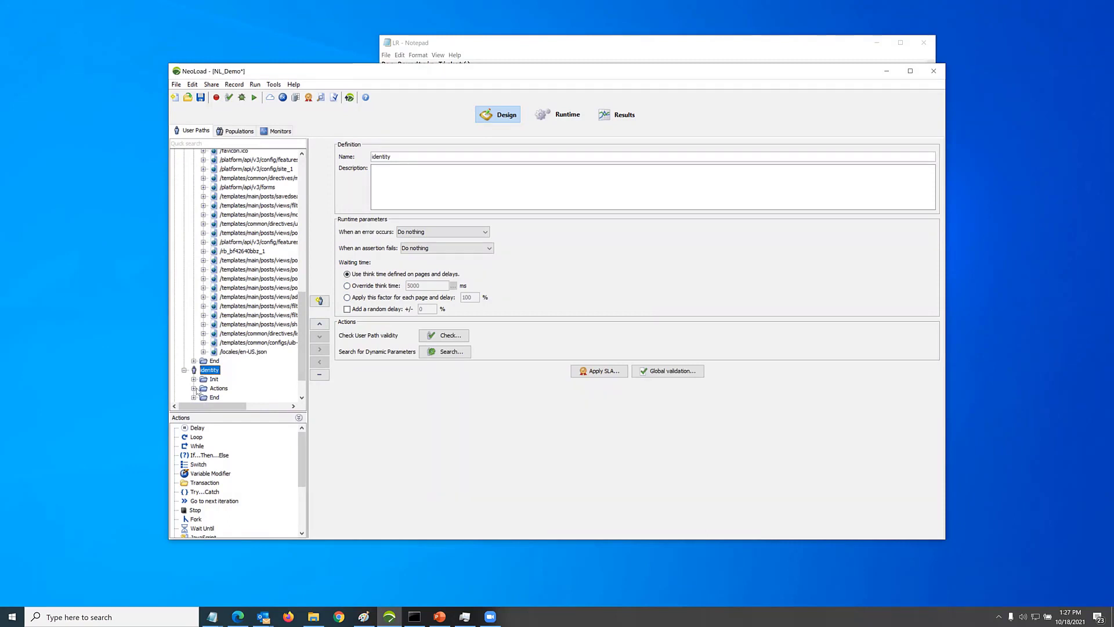
pyautogui.click(194, 388)
pyautogui.click(259, 369)
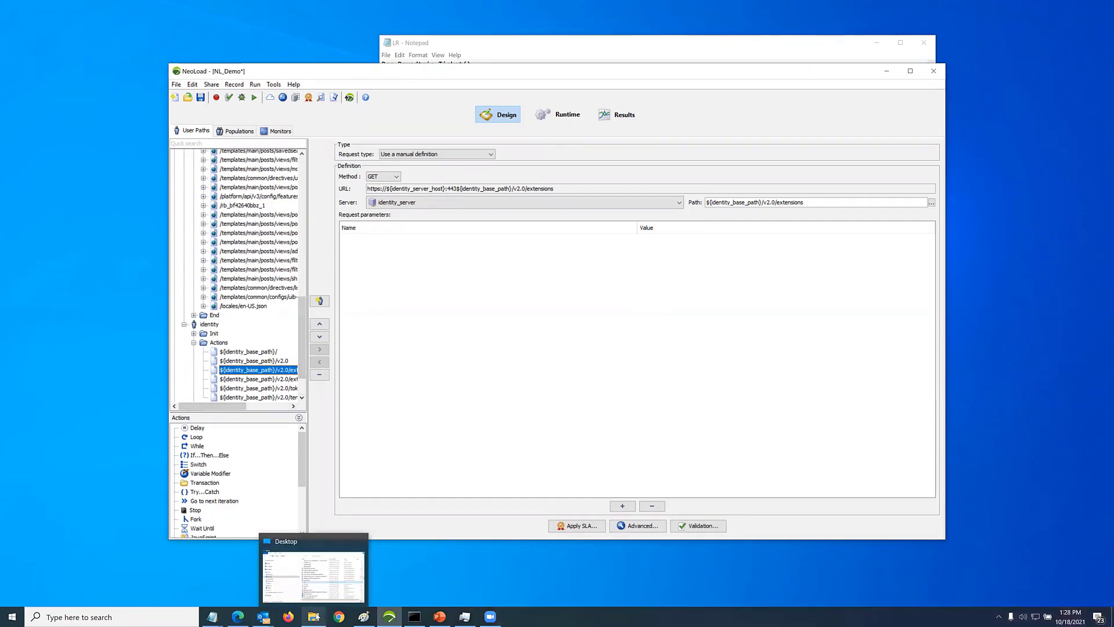
# Switch to File Explorer and play the Demo Tosca2_vaue video from the Tricentis folder on the C: drive
pyautogui.click(316, 617)
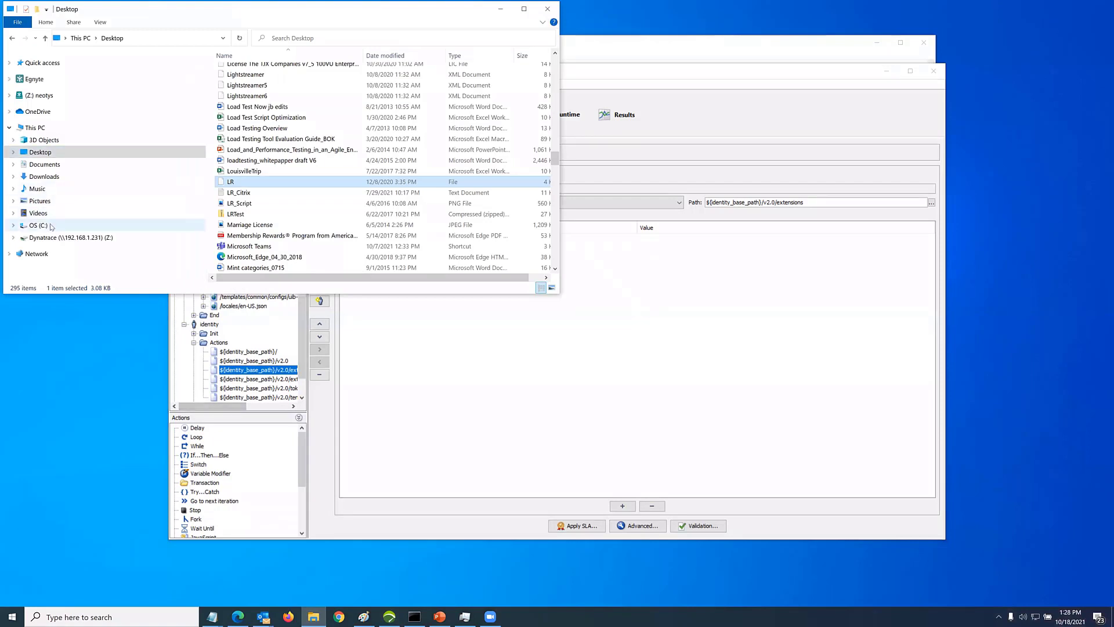
pyautogui.click(51, 227)
pyautogui.scroll(-20, 269, 215)
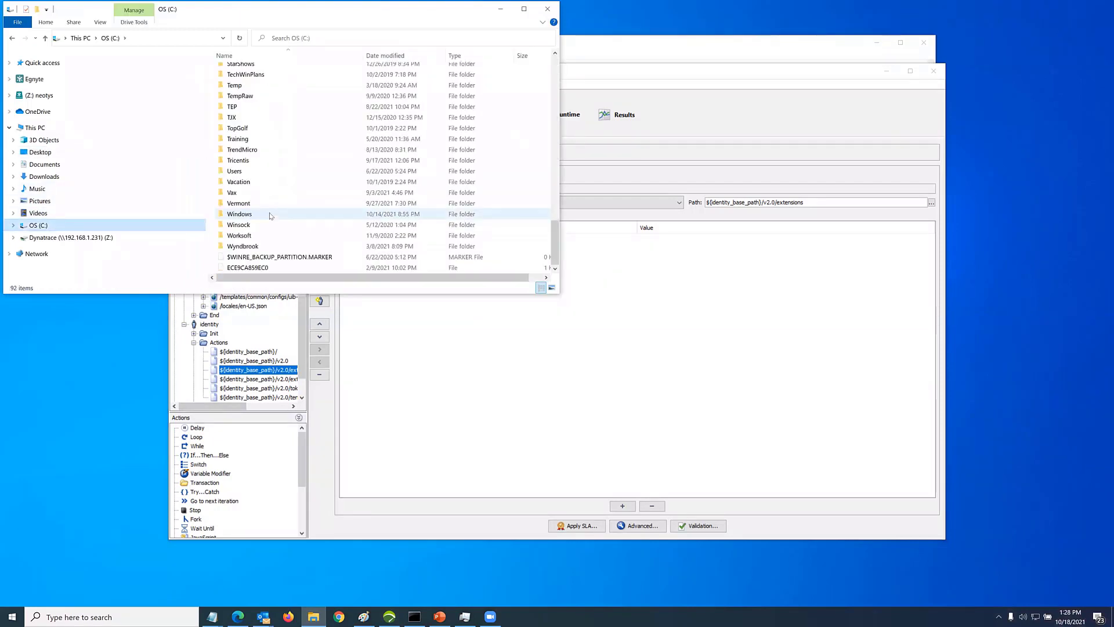
pyautogui.doubleClick(249, 162)
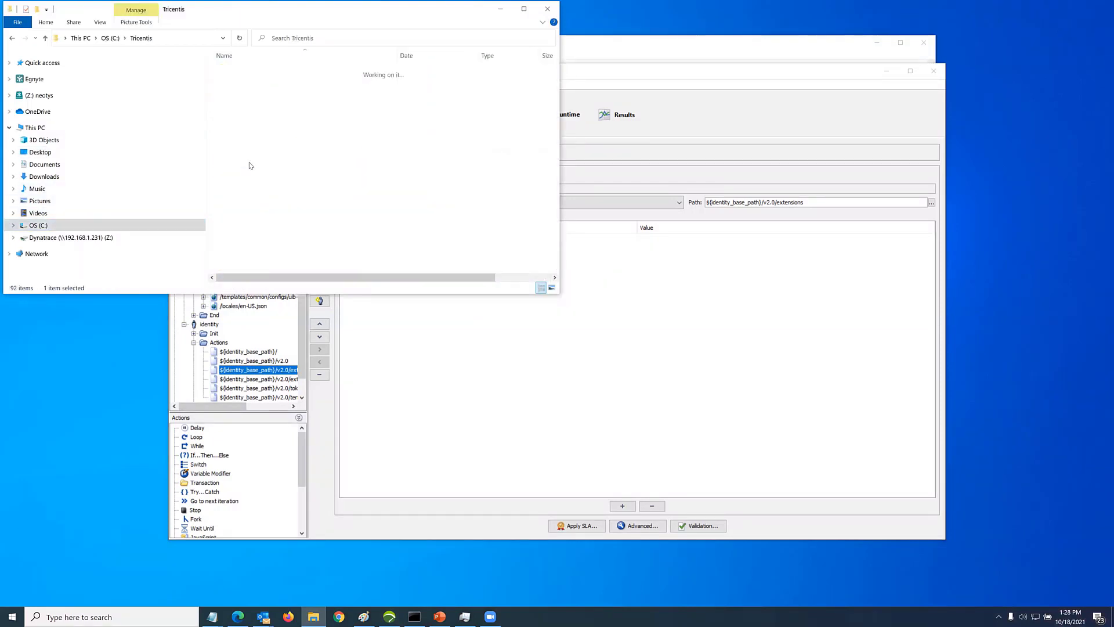
pyautogui.doubleClick(268, 94)
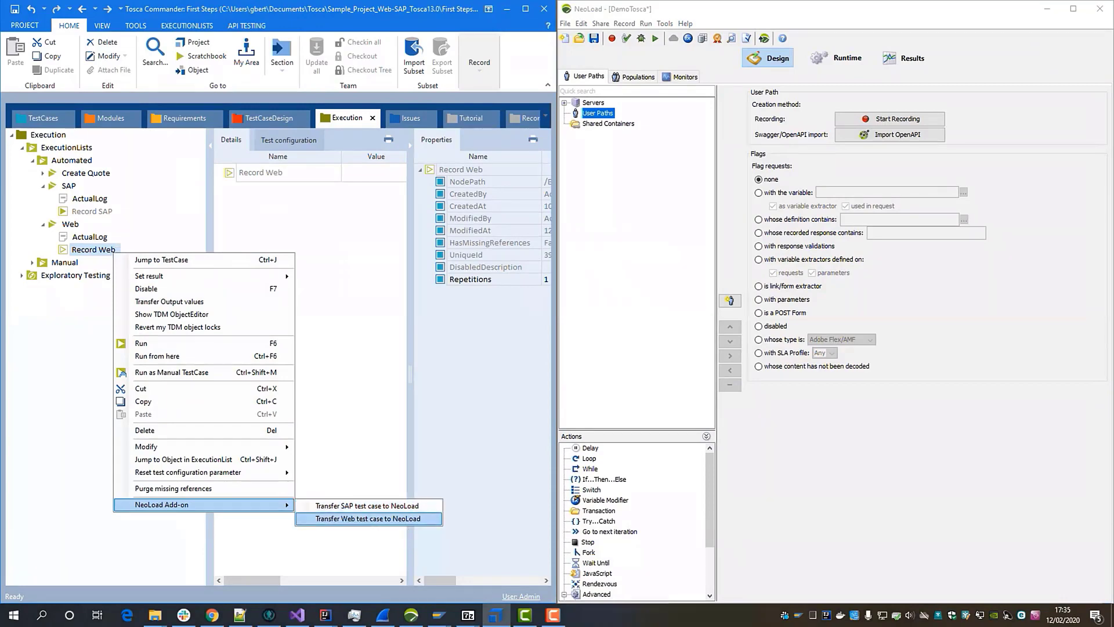
# Transfer Tosca's Record Web test case to NeoLoad as a web test case with the NeoLoad add-on
pyautogui.click(368, 519)
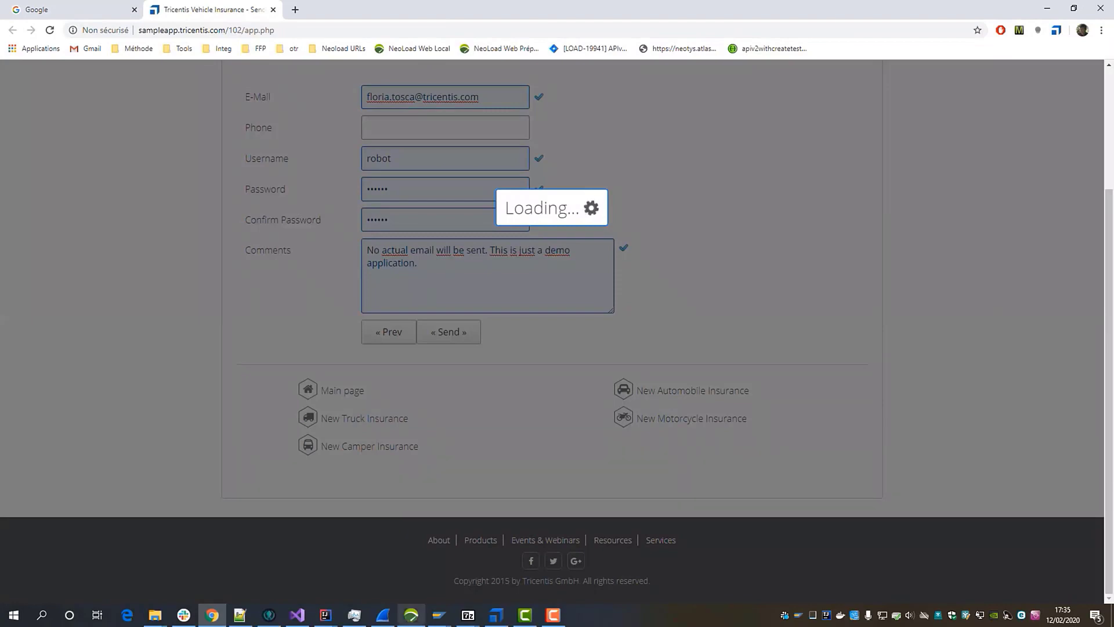
pyautogui.click(496, 615)
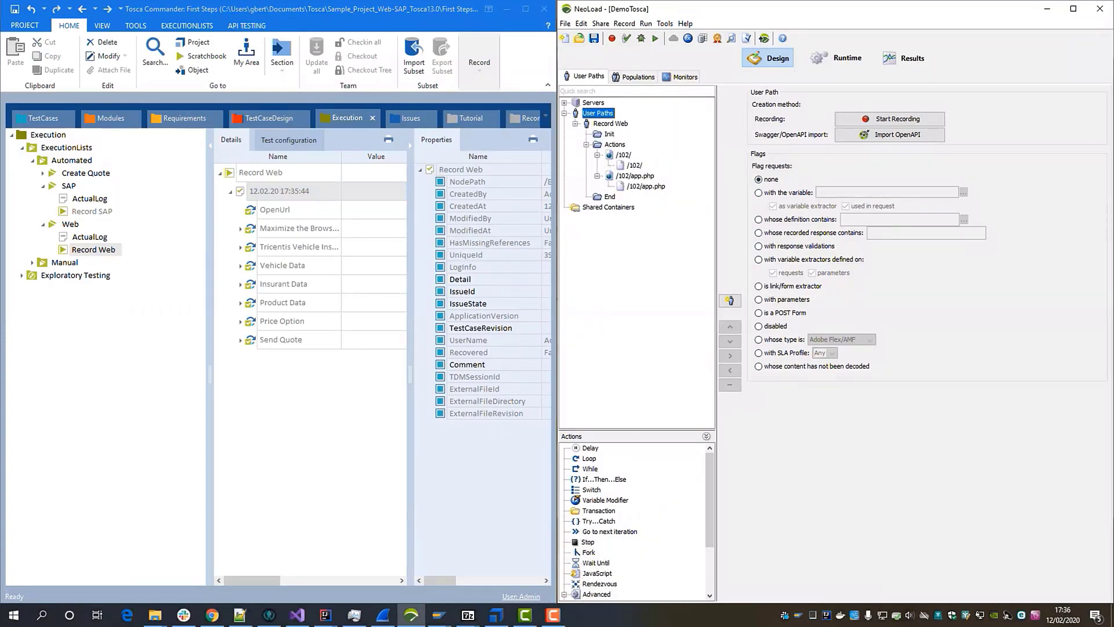
# Close the Tosca demo video and minimize File Explorer to return to the NL_Demo project
pyautogui.press('Escape')
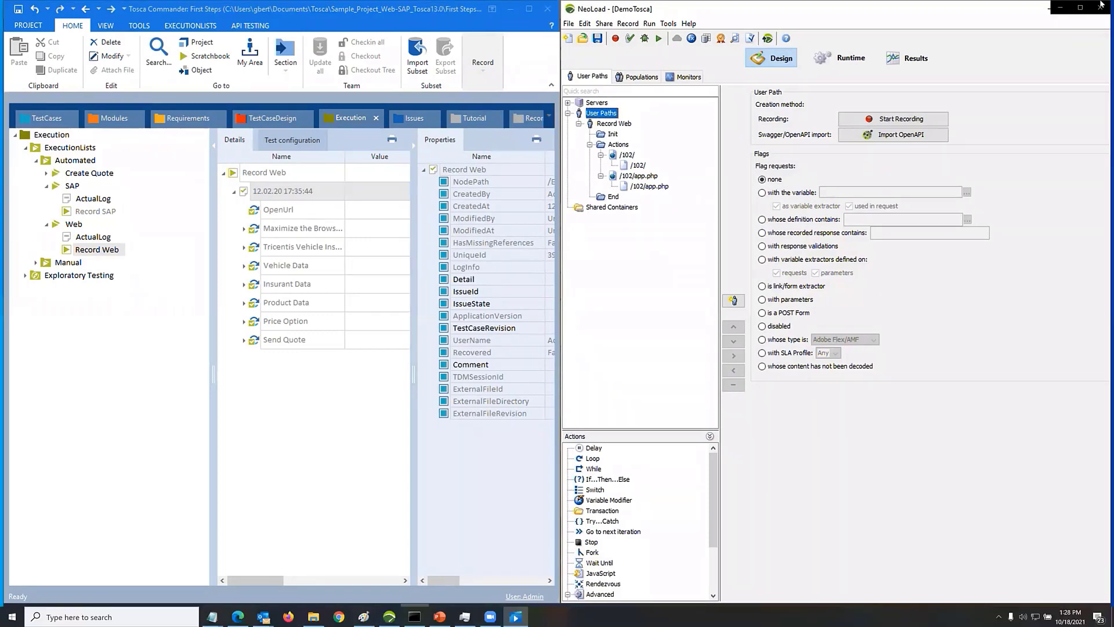
pyautogui.click(1101, 9)
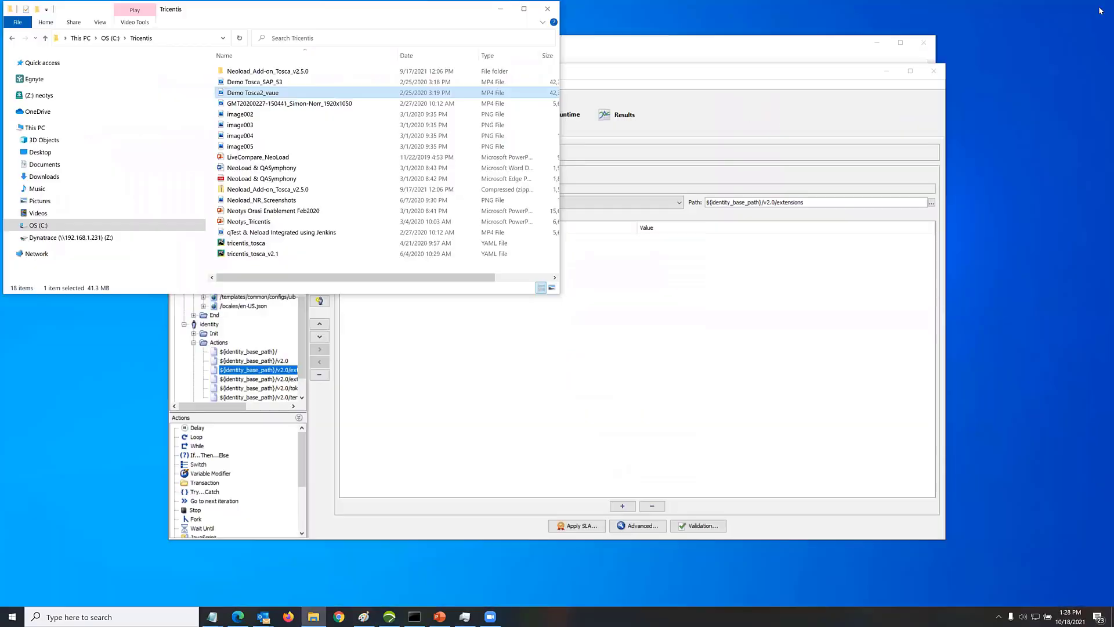
pyautogui.click(500, 9)
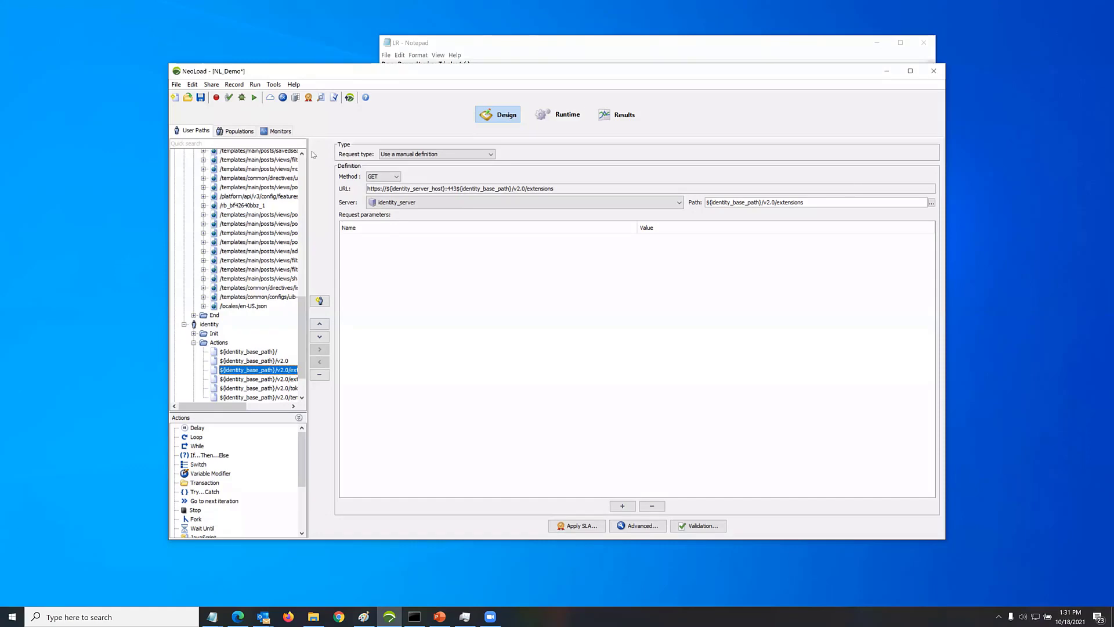
# Review the framework export options in the preferences and close them without exporting
pyautogui.click(193, 86)
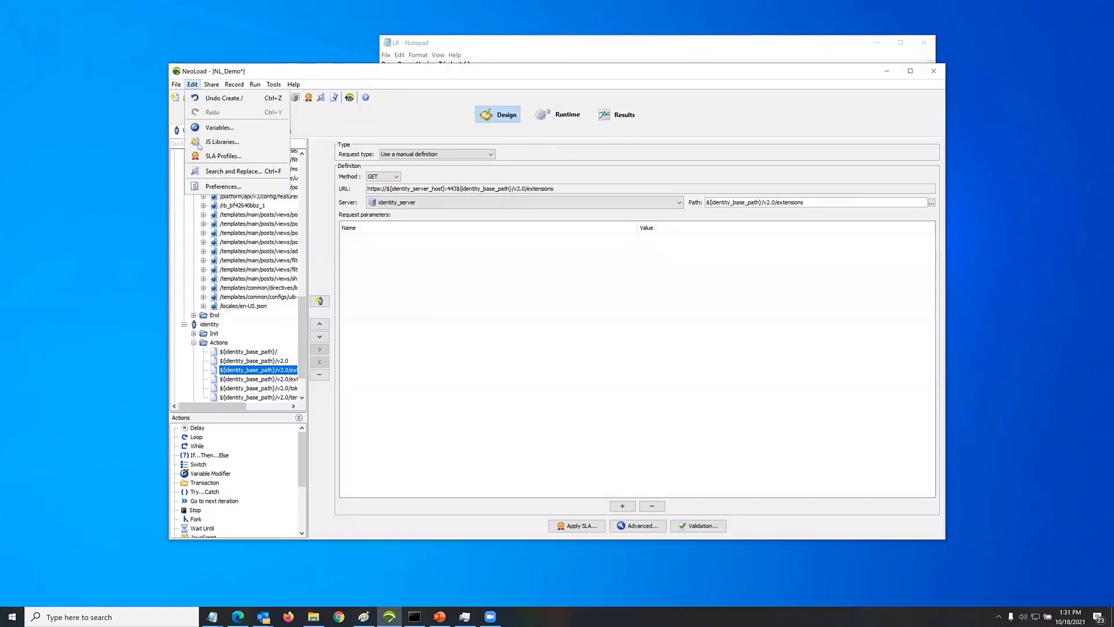
pyautogui.click(217, 187)
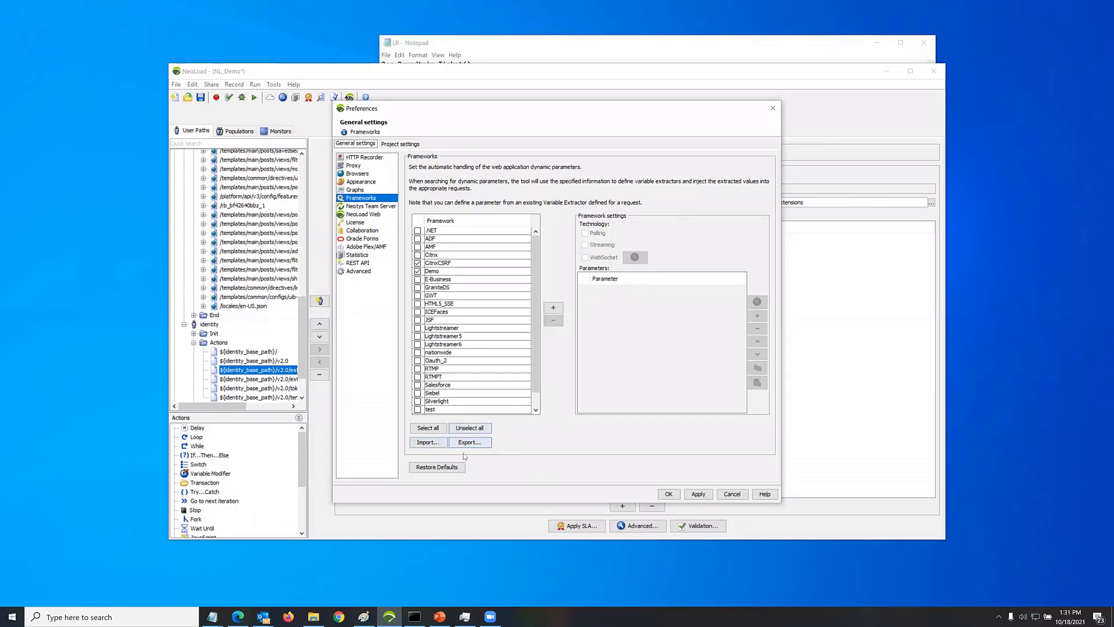
pyautogui.click(474, 443)
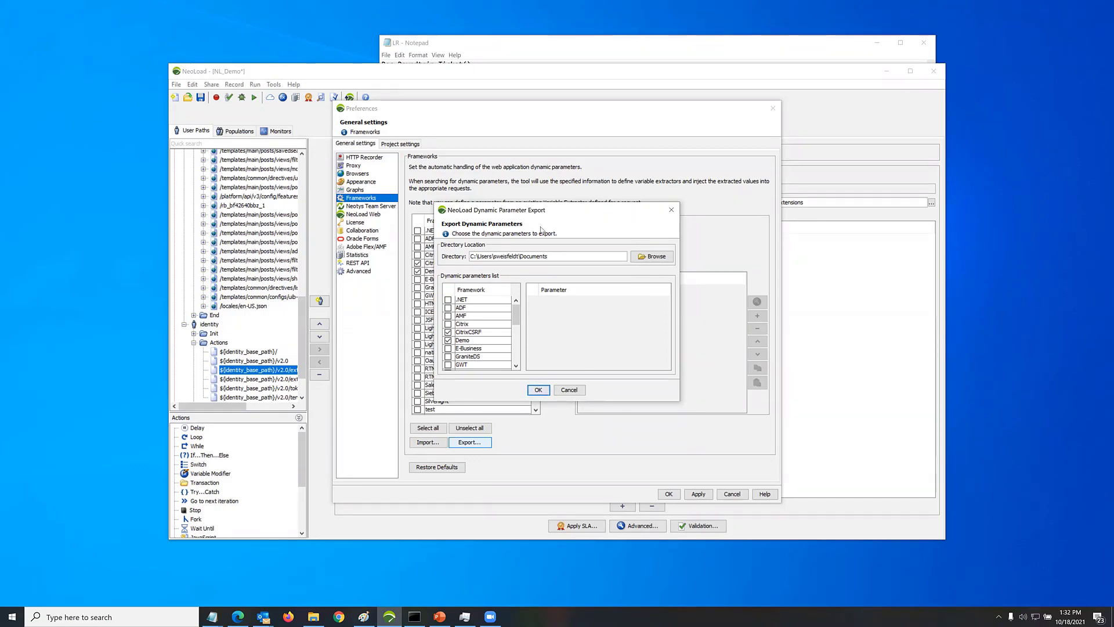
pyautogui.click(672, 210)
pyautogui.moveTo(578, 114); pyautogui.dragTo(562, 93)
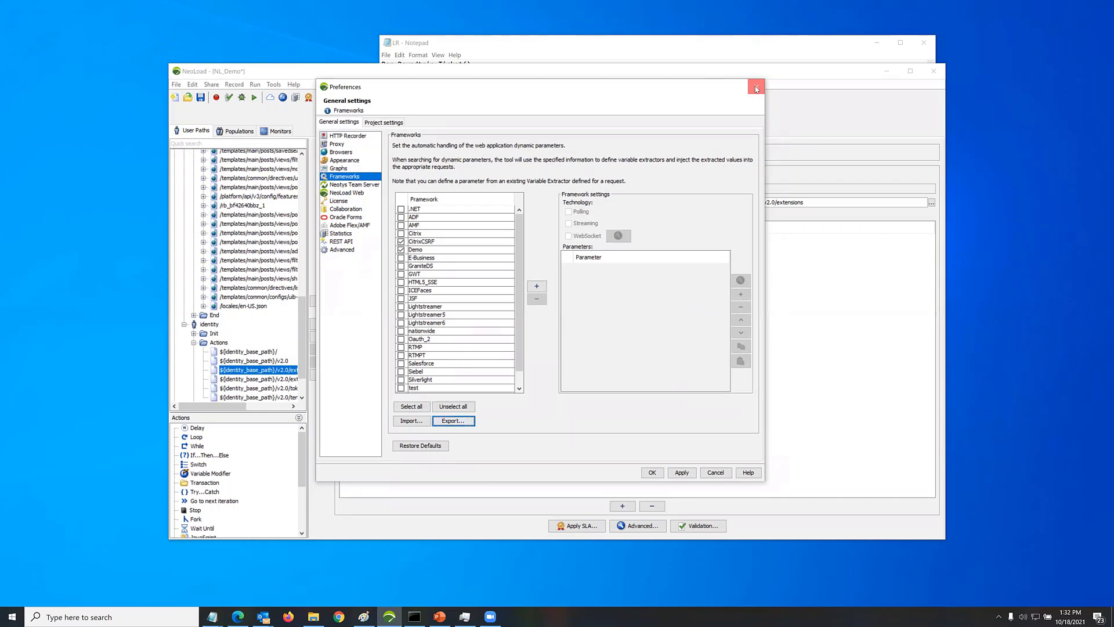
pyautogui.click(756, 88)
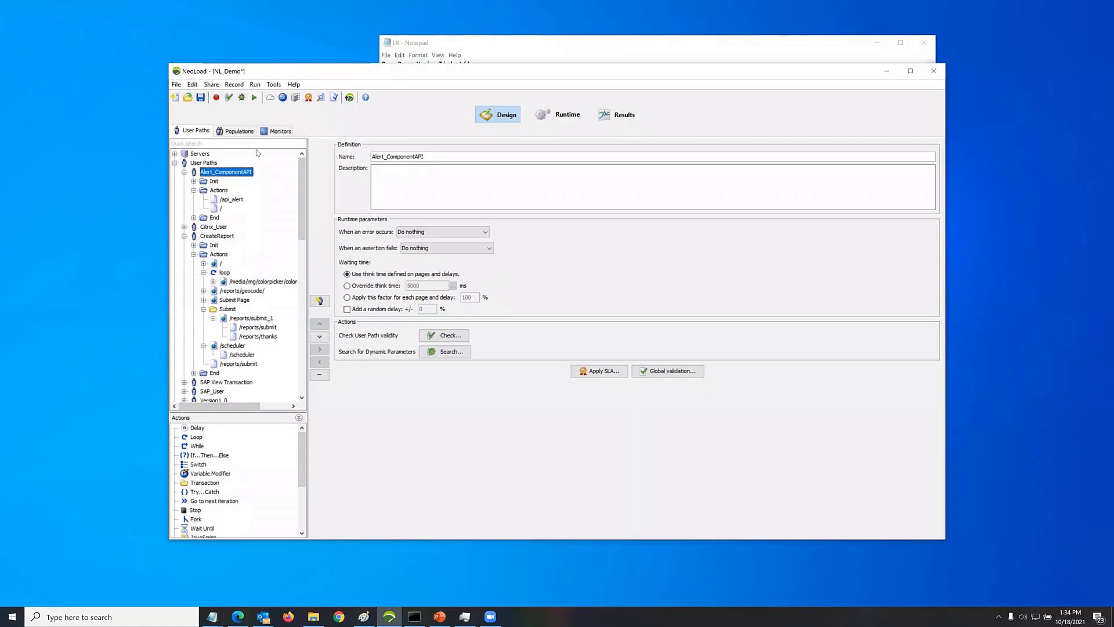
# Show the runtime scenario settings, and switch to PowerPoint to view the NeoLoad Architecture slide
pyautogui.click(568, 115)
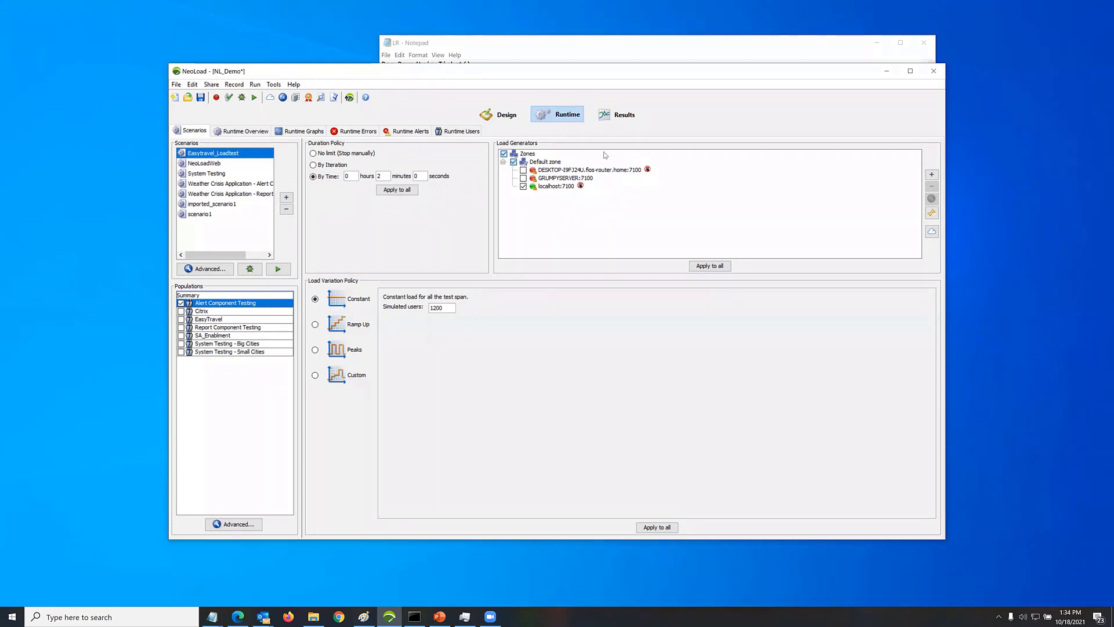
pyautogui.click(437, 617)
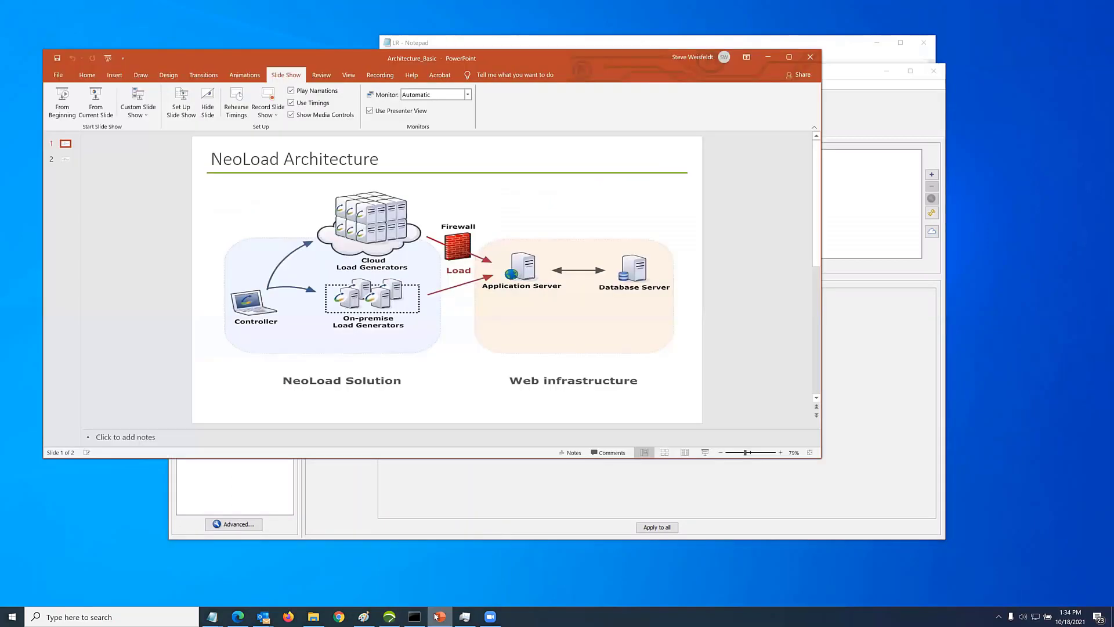
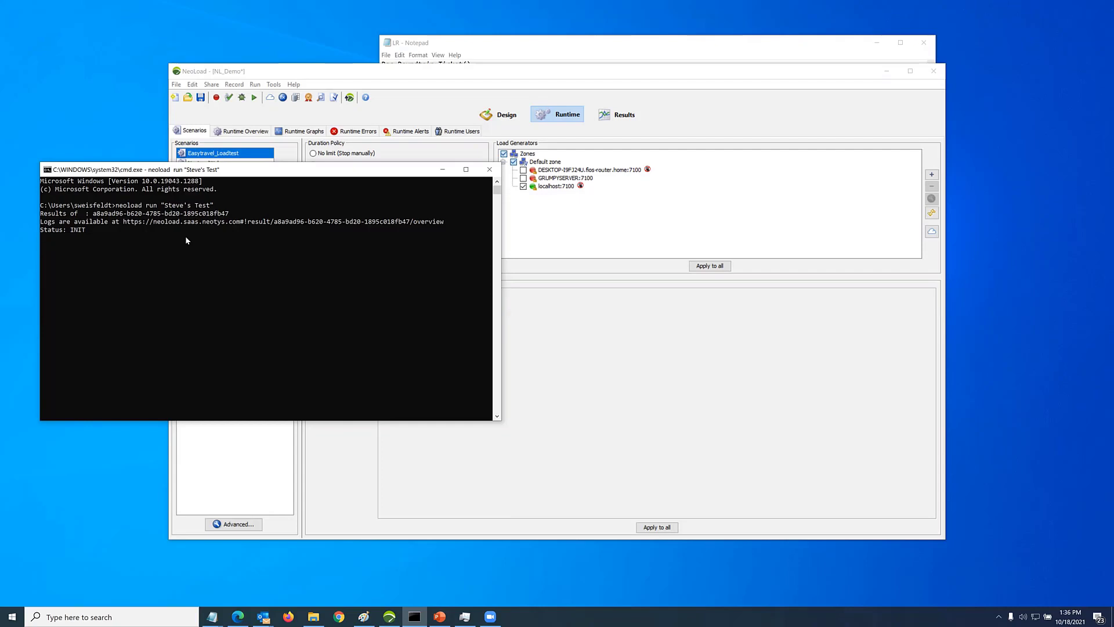
# Switch from the command prompt to NeoLoad and show the /api_alert request of the Alert_ComponentAPI user path in the design view
pyautogui.click(379, 105)
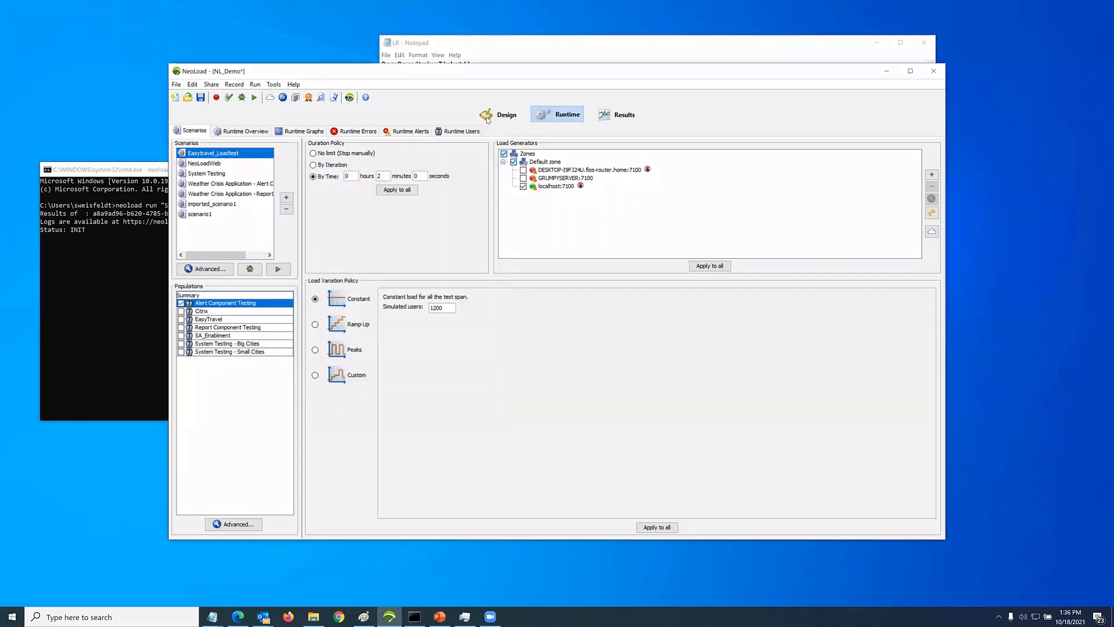
pyautogui.click(487, 118)
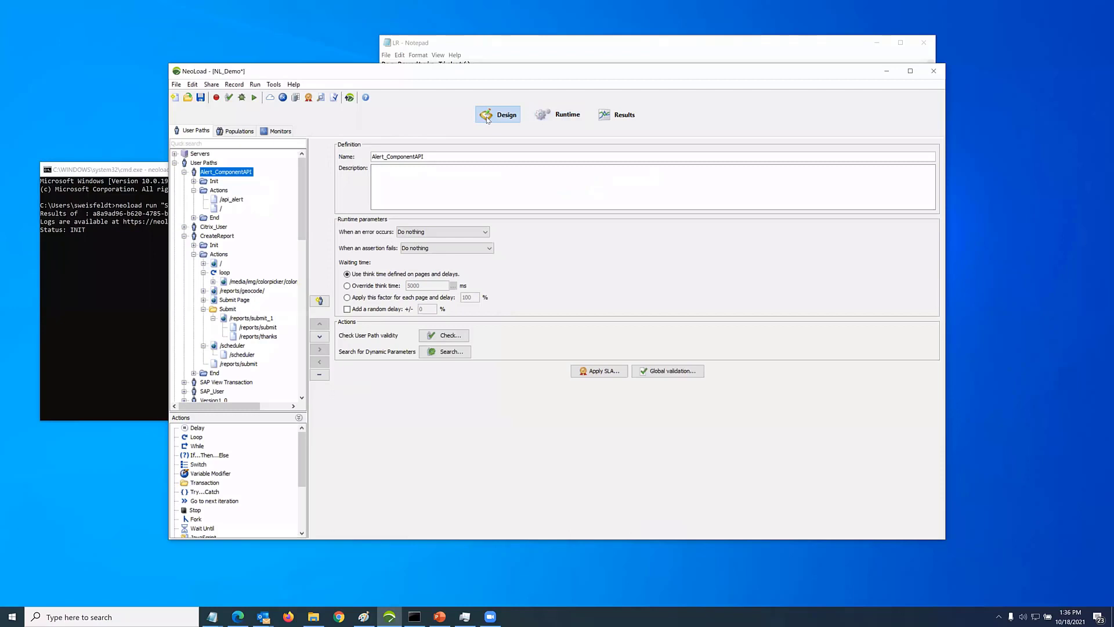
pyautogui.click(218, 209)
pyautogui.click(225, 200)
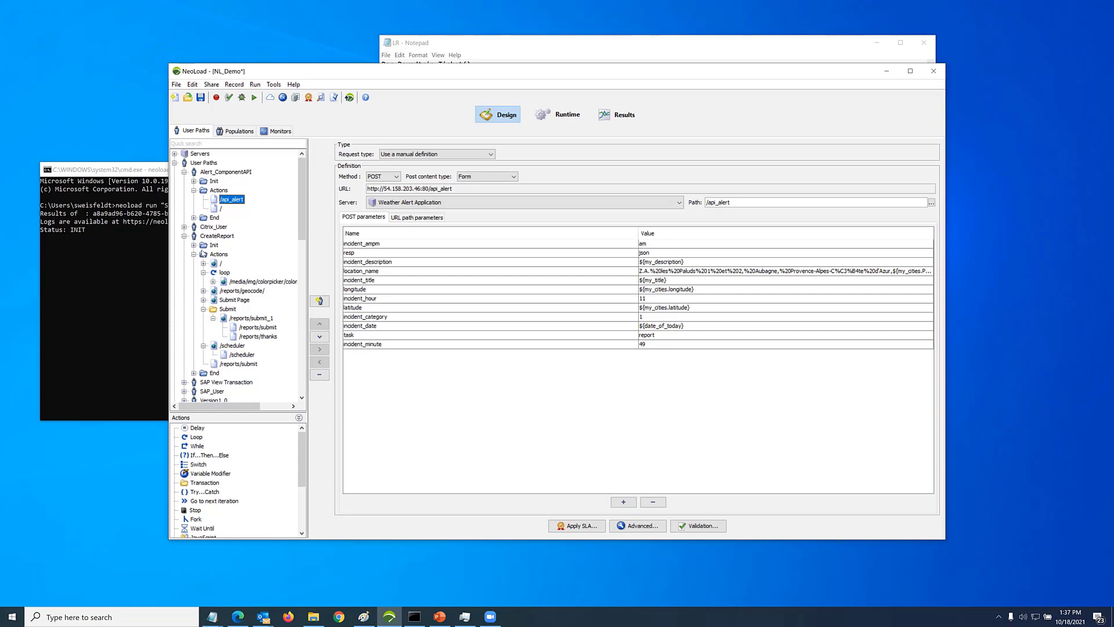
# Create a graph board in the Slow Performance test results and plot the Controller's User Load on it, enlarging the graph
pyautogui.click(617, 114)
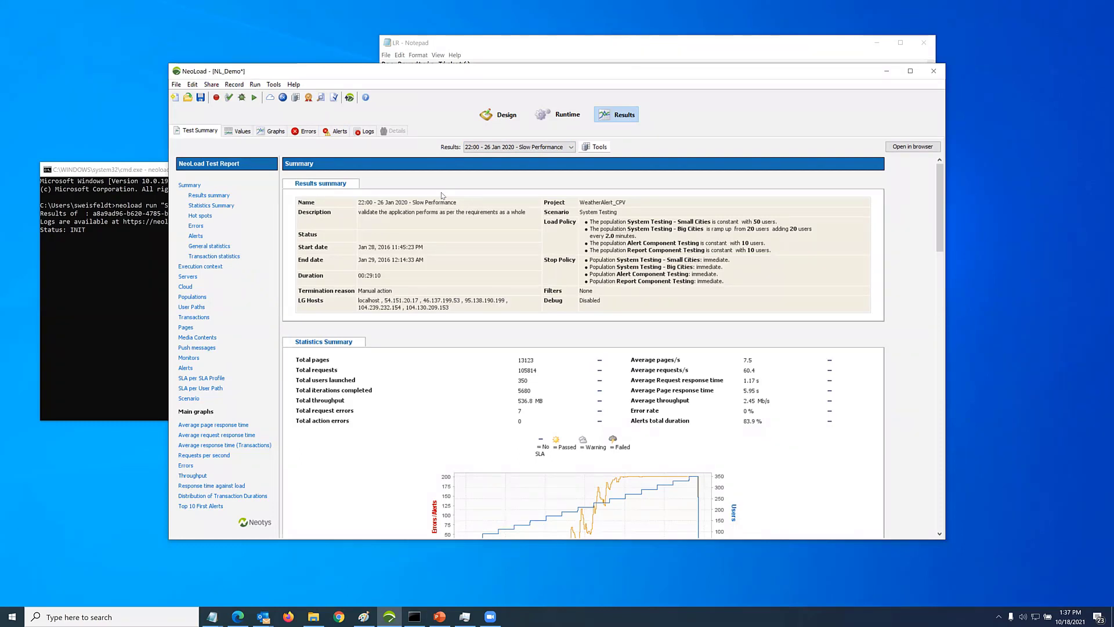
pyautogui.click(275, 131)
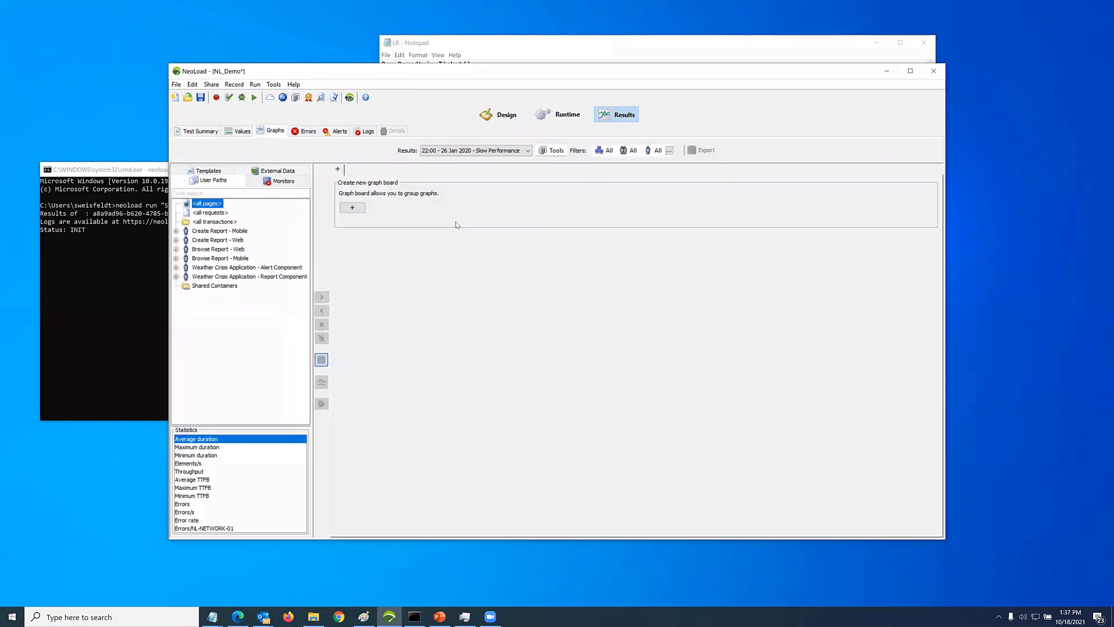
pyautogui.click(352, 207)
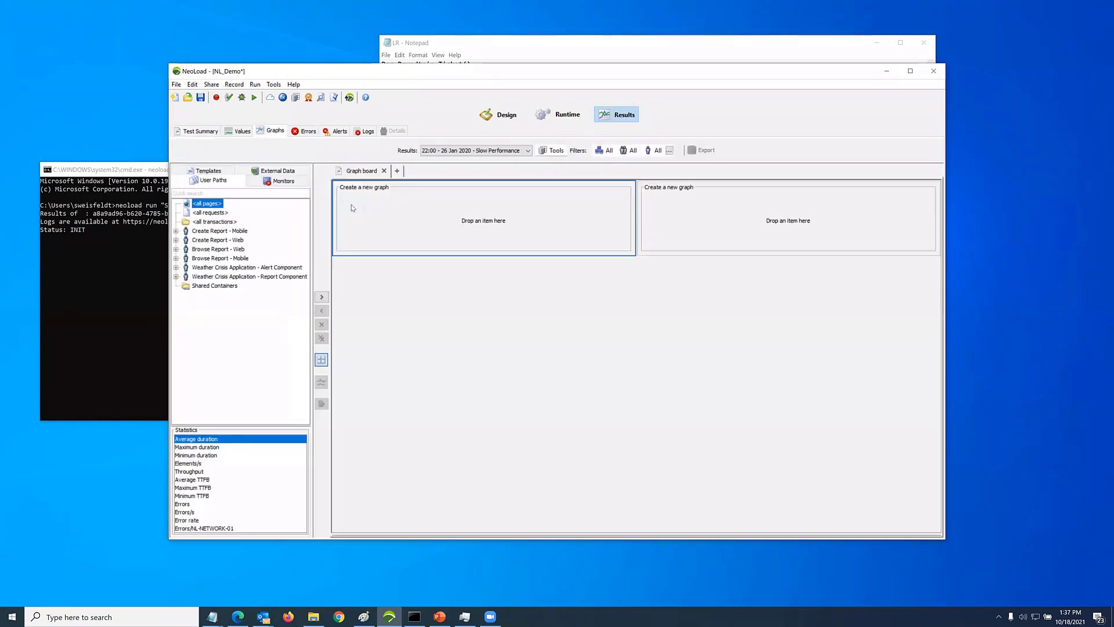
pyautogui.click(283, 183)
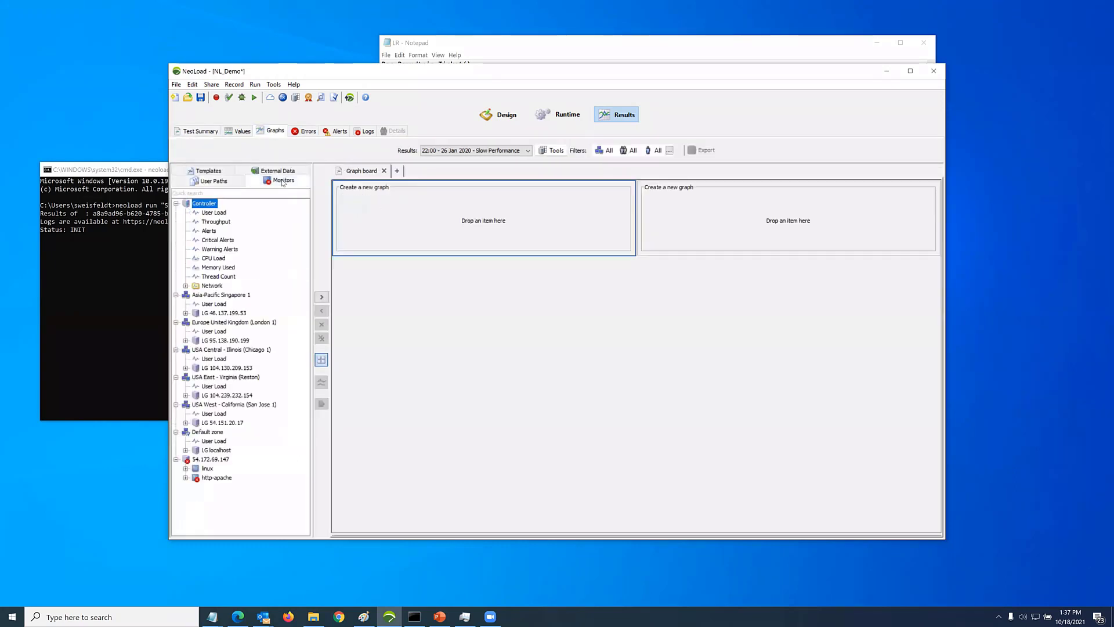
pyautogui.moveTo(218, 211); pyautogui.dragTo(458, 215)
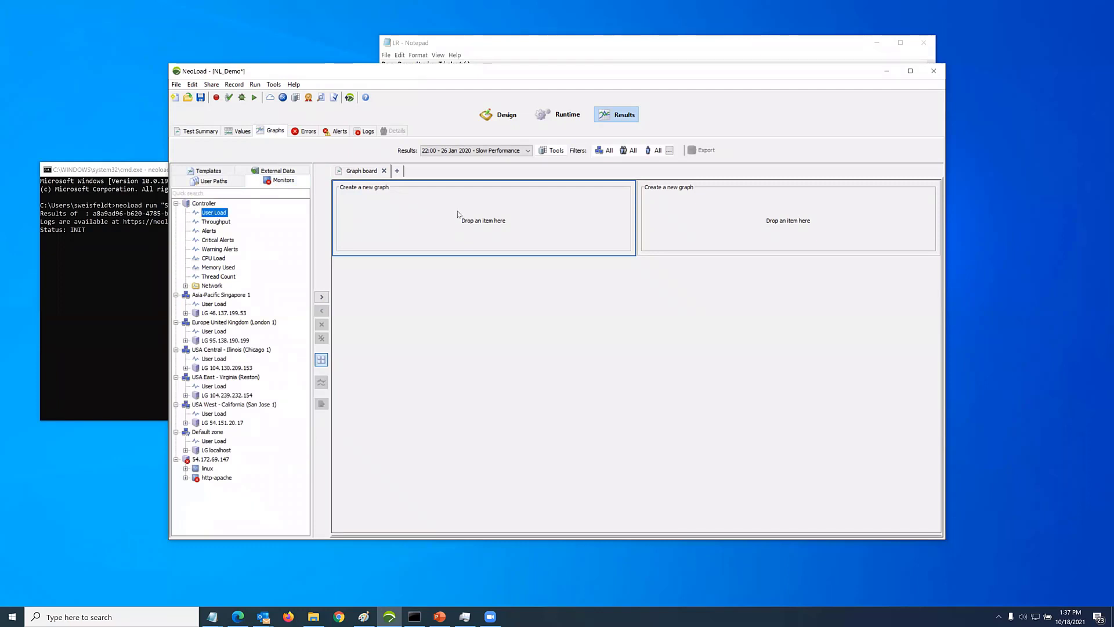
pyautogui.doubleClick(458, 215)
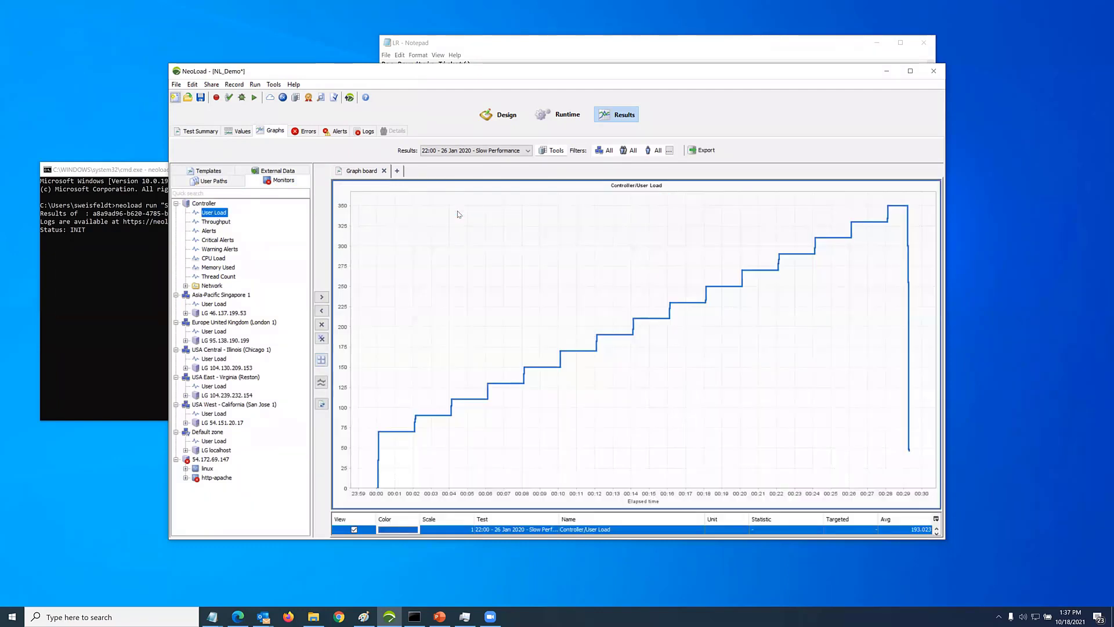
# Add the average duration of Create Report - Web's Home Page transaction to the User Load graph
pyautogui.click(213, 180)
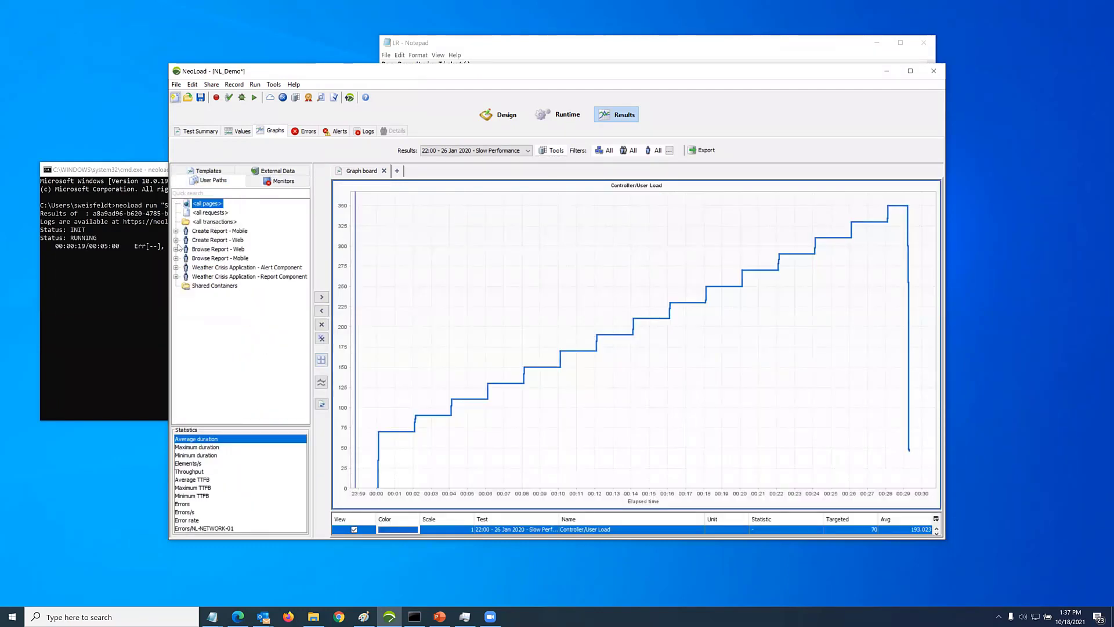
pyautogui.click(176, 240)
pyautogui.click(185, 286)
pyautogui.click(225, 295)
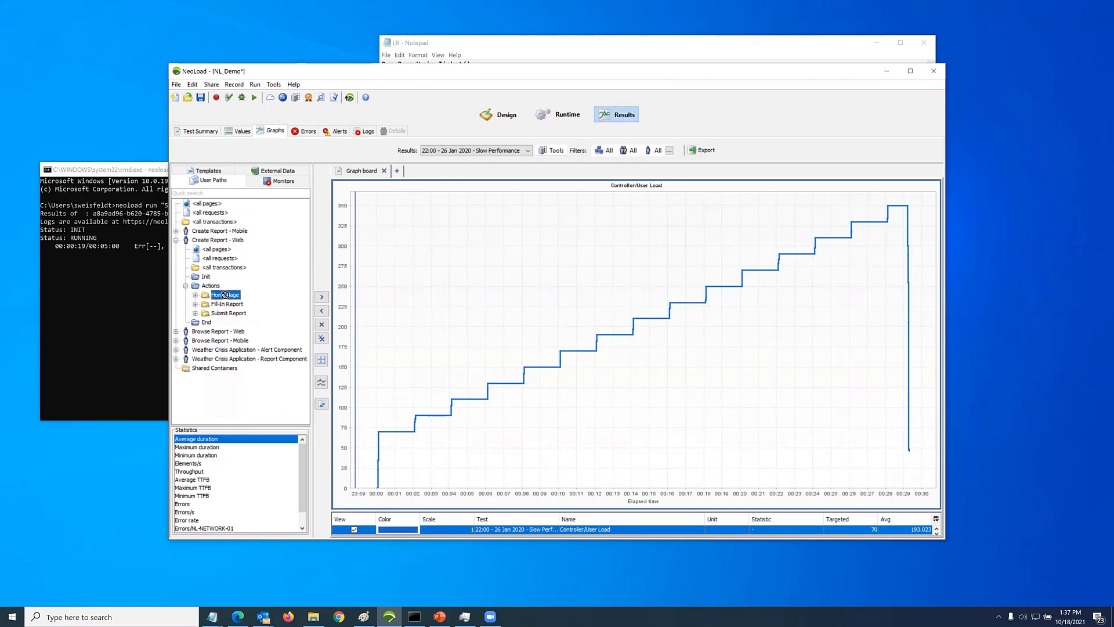
pyautogui.moveTo(225, 294); pyautogui.dragTo(570, 326)
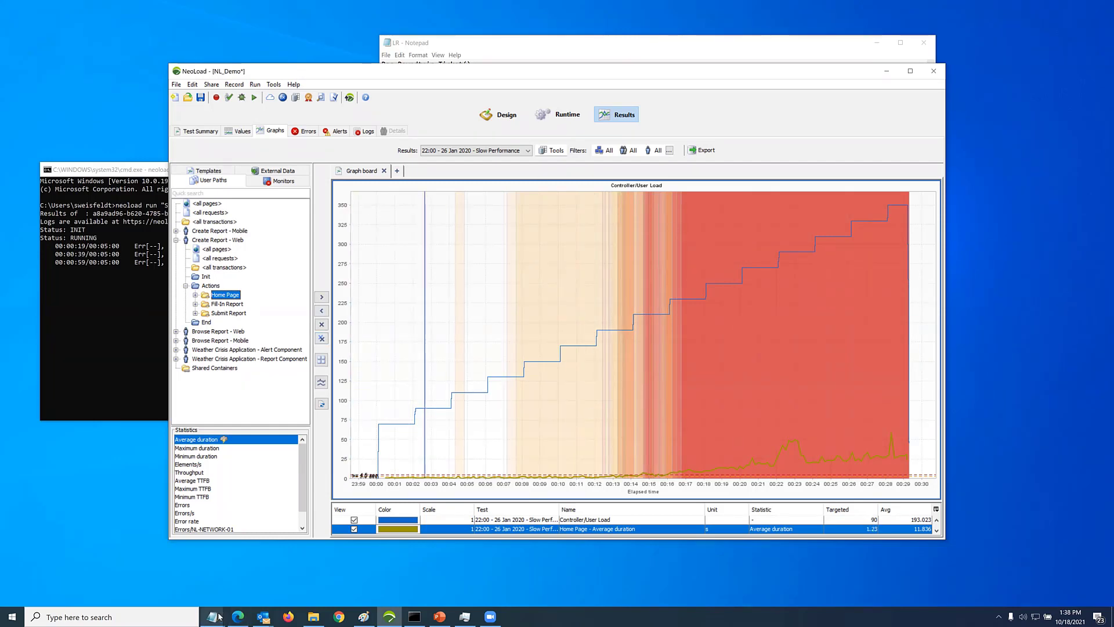
# Switch to NeoLoad Web in Edge, log back in after the session timeout and open the presenter's own shared dashboard
pyautogui.click(238, 617)
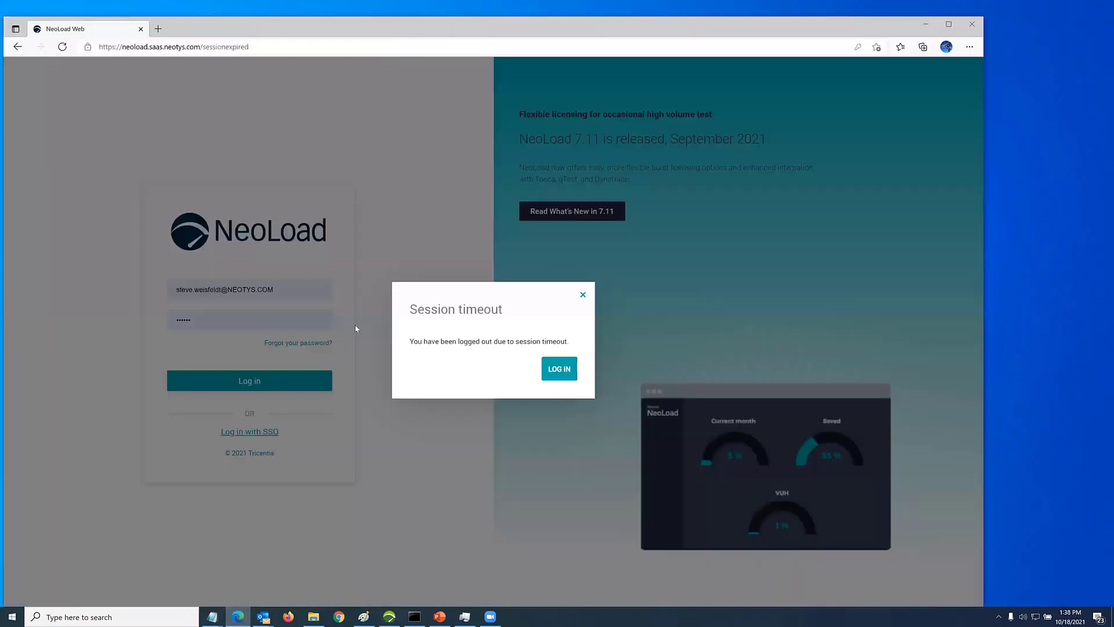
pyautogui.click(553, 375)
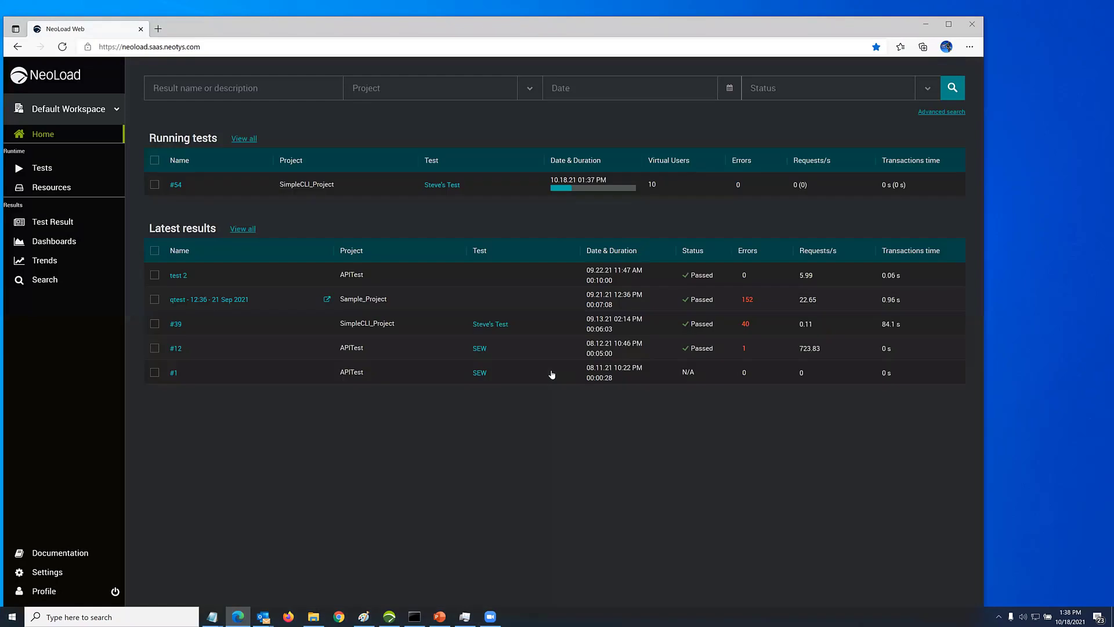
pyautogui.click(63, 247)
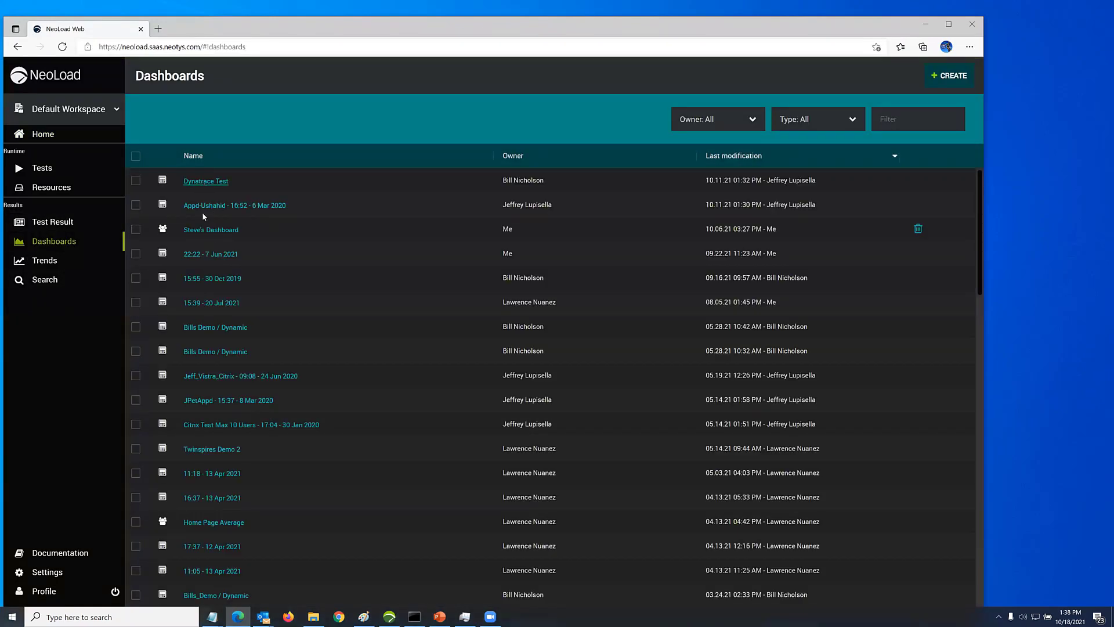
pyautogui.click(203, 230)
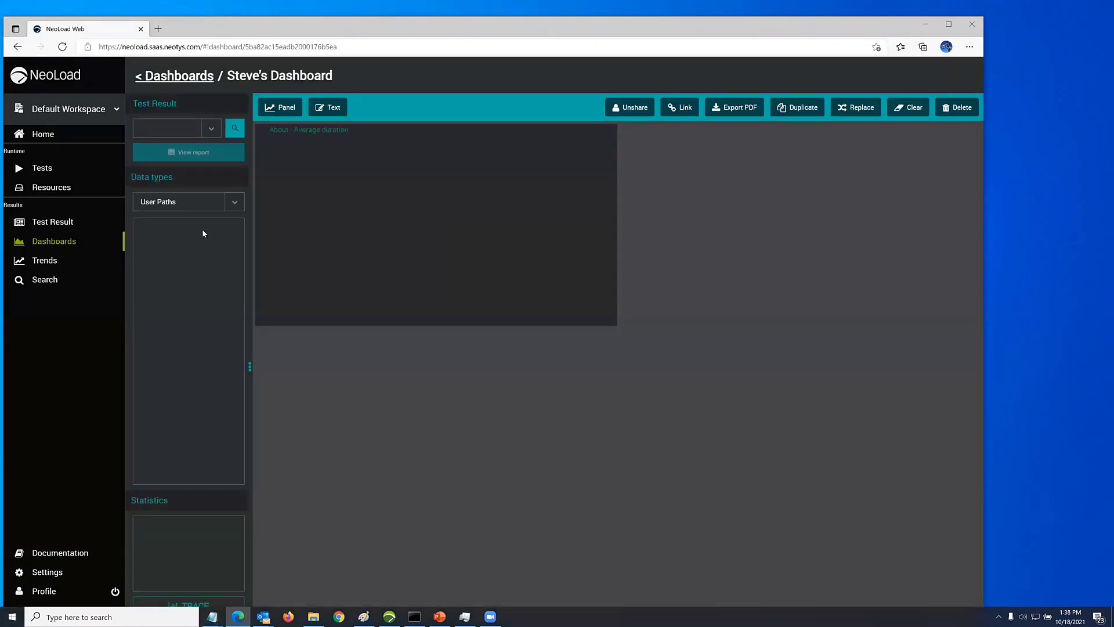
# Enlarge the dashboard's About - Average duration panel and highlight the dashboard's web address
pyautogui.click(596, 131)
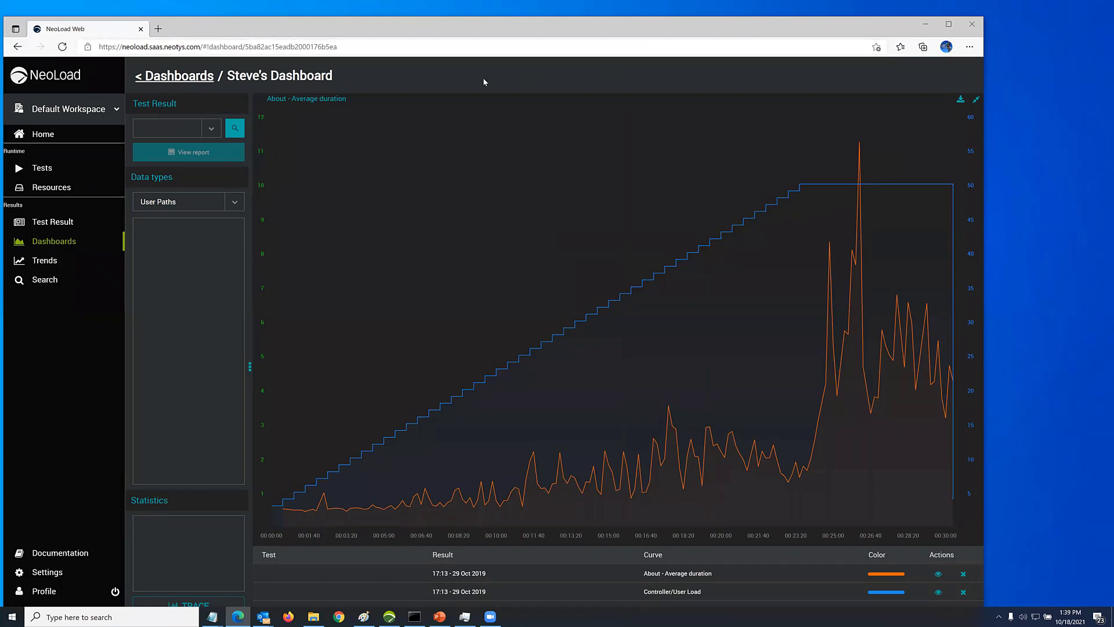
pyautogui.click(356, 47)
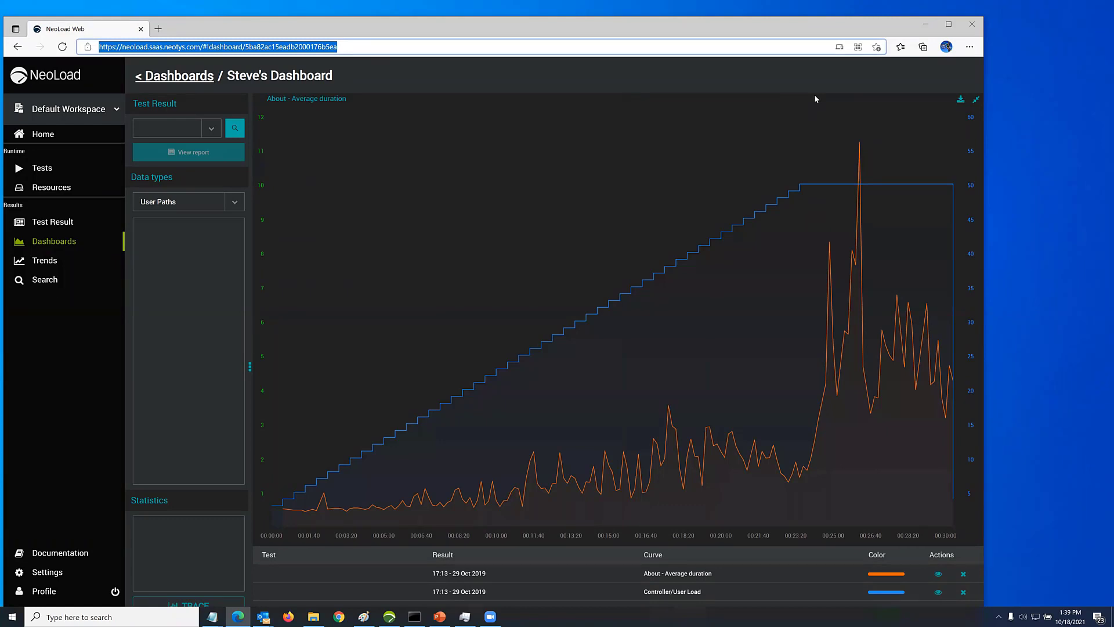
pyautogui.hotkey('alt', 'Tab')
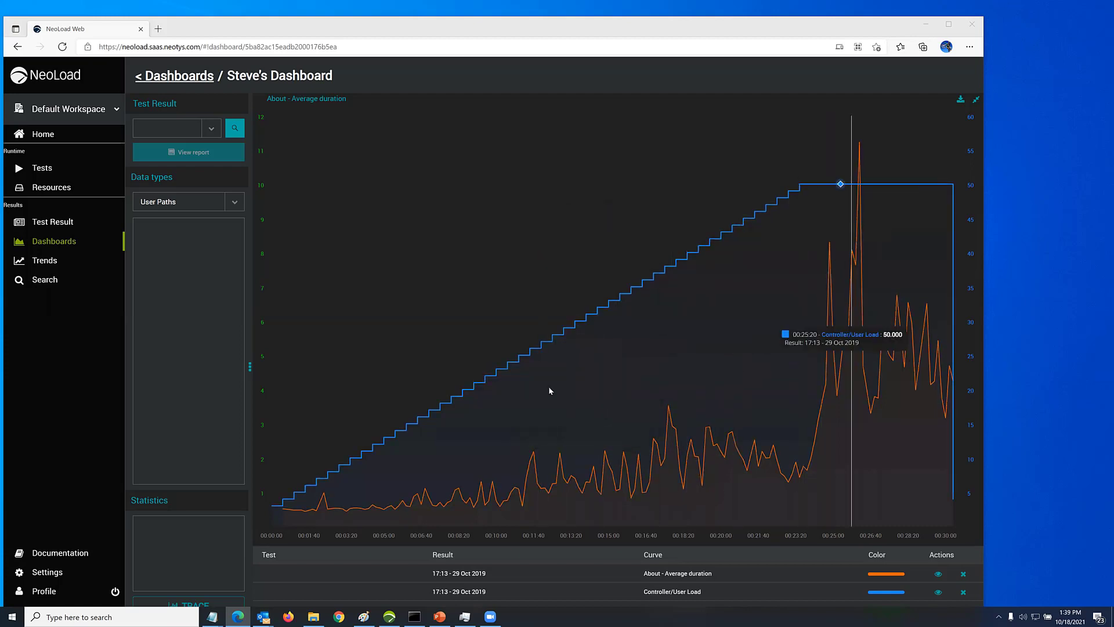
# View the overview of running test #54, and show the Trends page for QTestDemo's WANImpact Local scenario
pyautogui.click(41, 136)
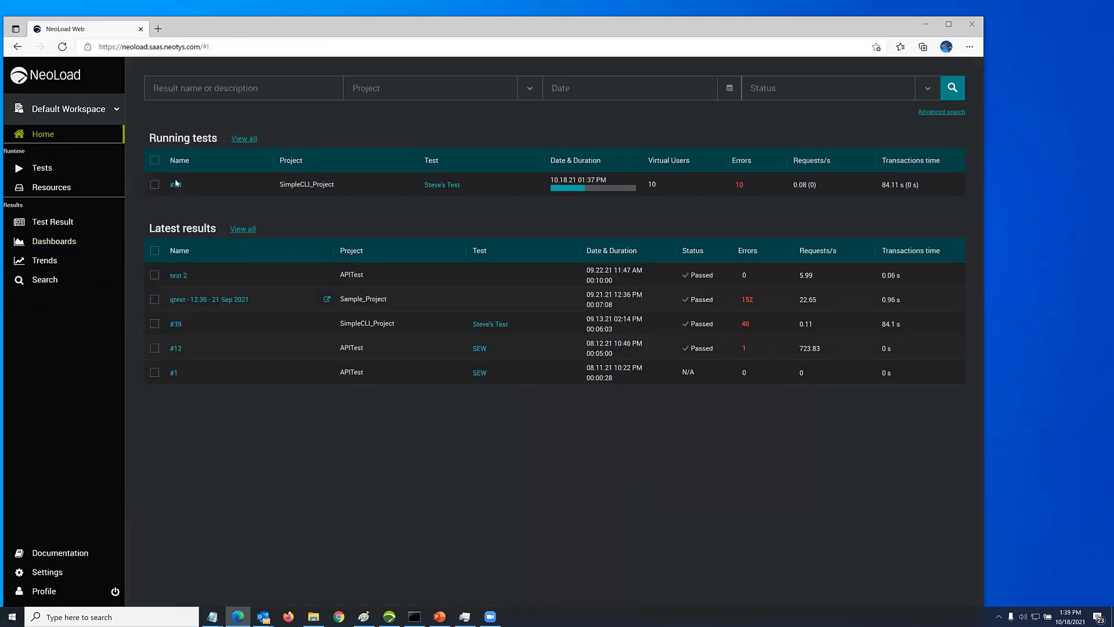
pyautogui.click(176, 184)
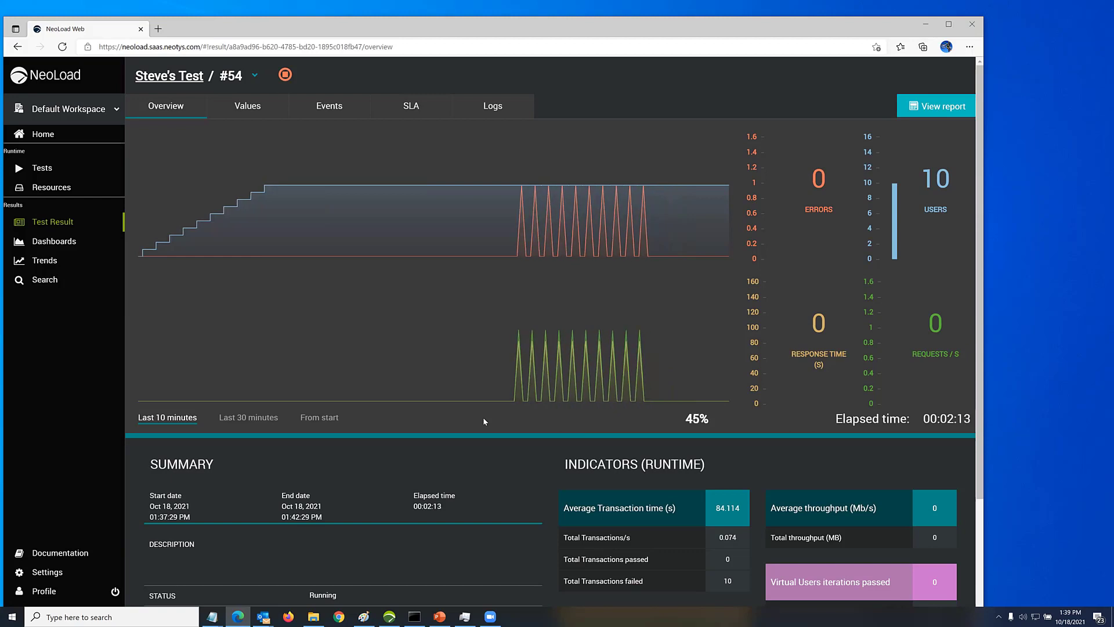
pyautogui.click(42, 262)
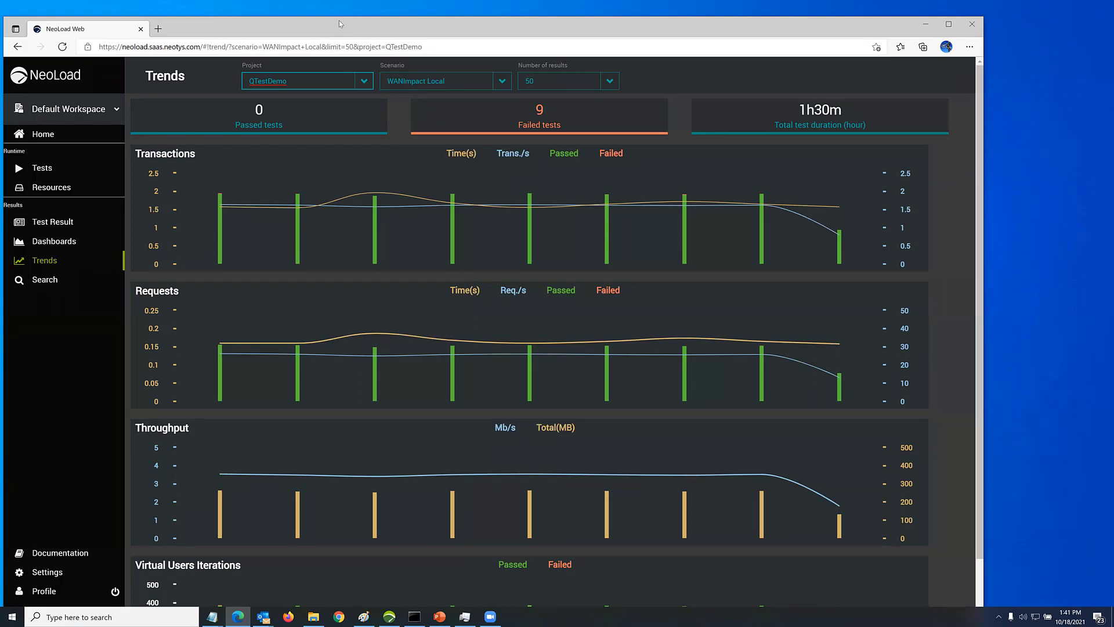
# Return to the desktop NeoLoad results graph, inspect the Home Page duration against user load, and show the available results and compare option
pyautogui.moveTo(339, 20); pyautogui.dragTo(390, 21)
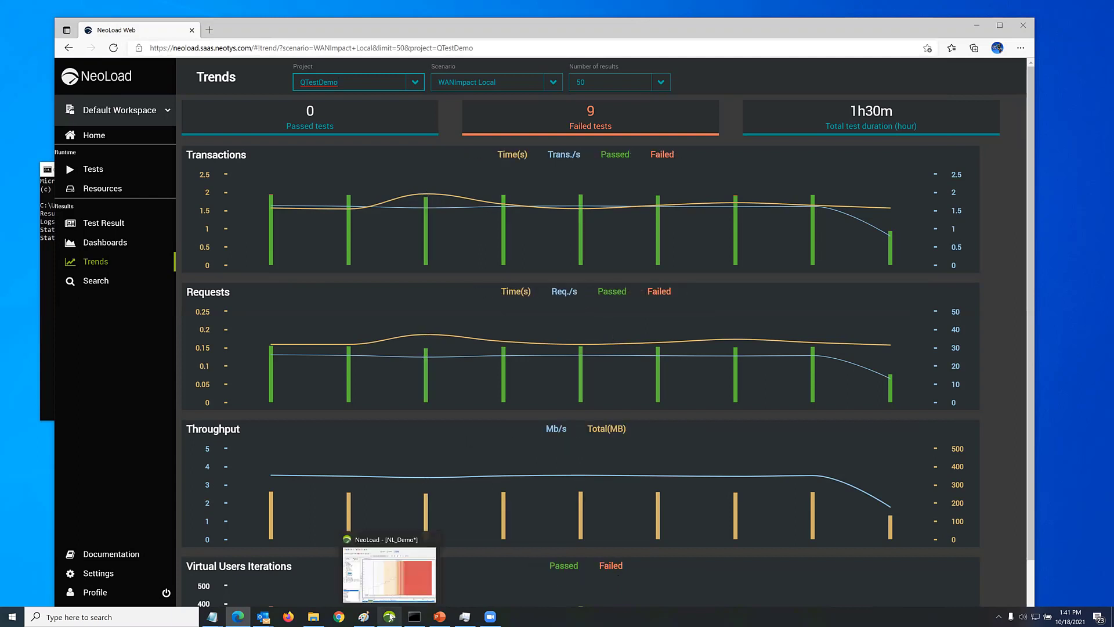
pyautogui.click(398, 601)
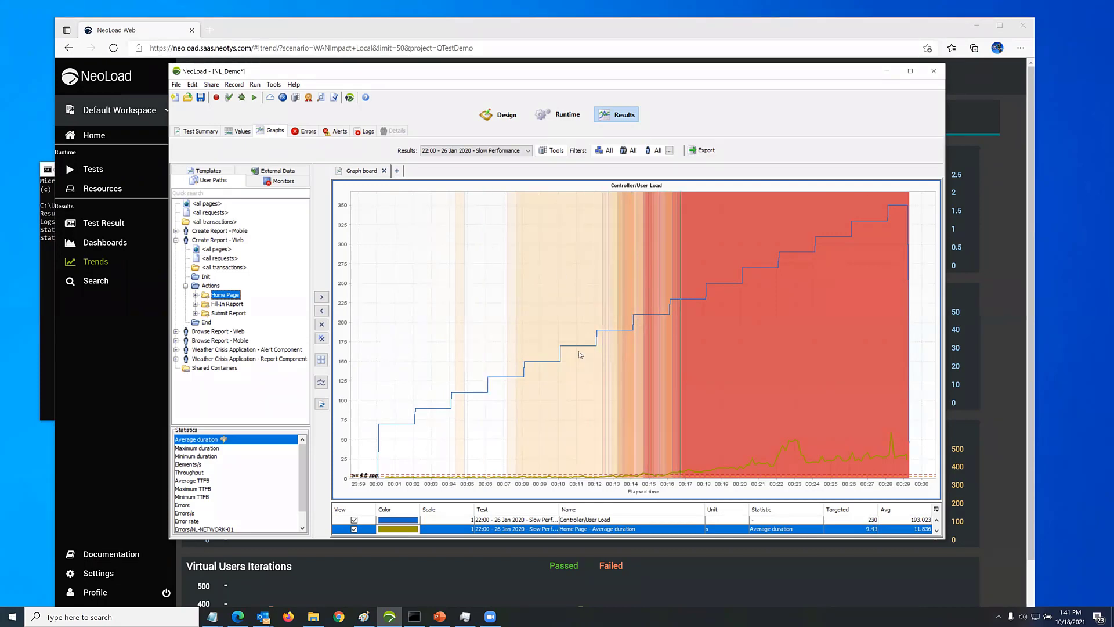
pyautogui.moveTo(640, 376)
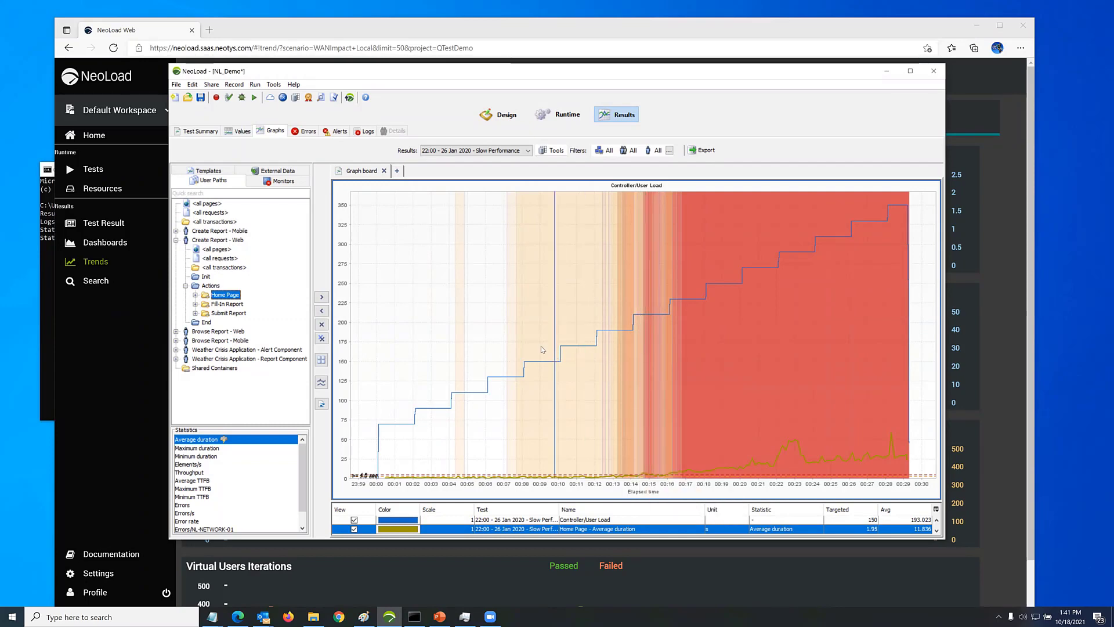
pyautogui.moveTo(545, 348)
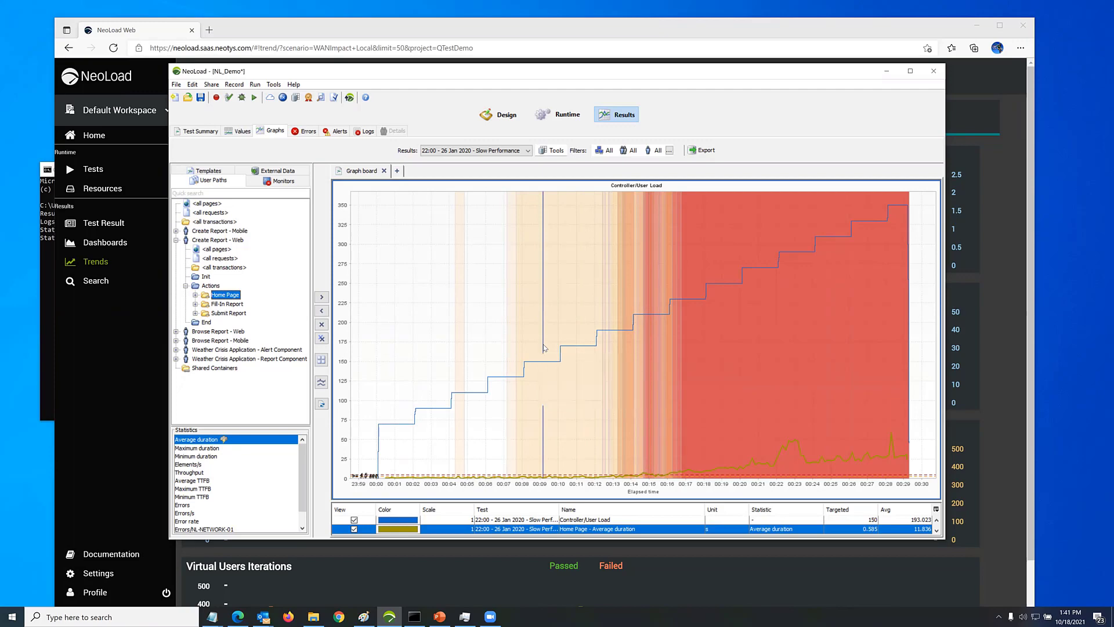
pyautogui.click(516, 154)
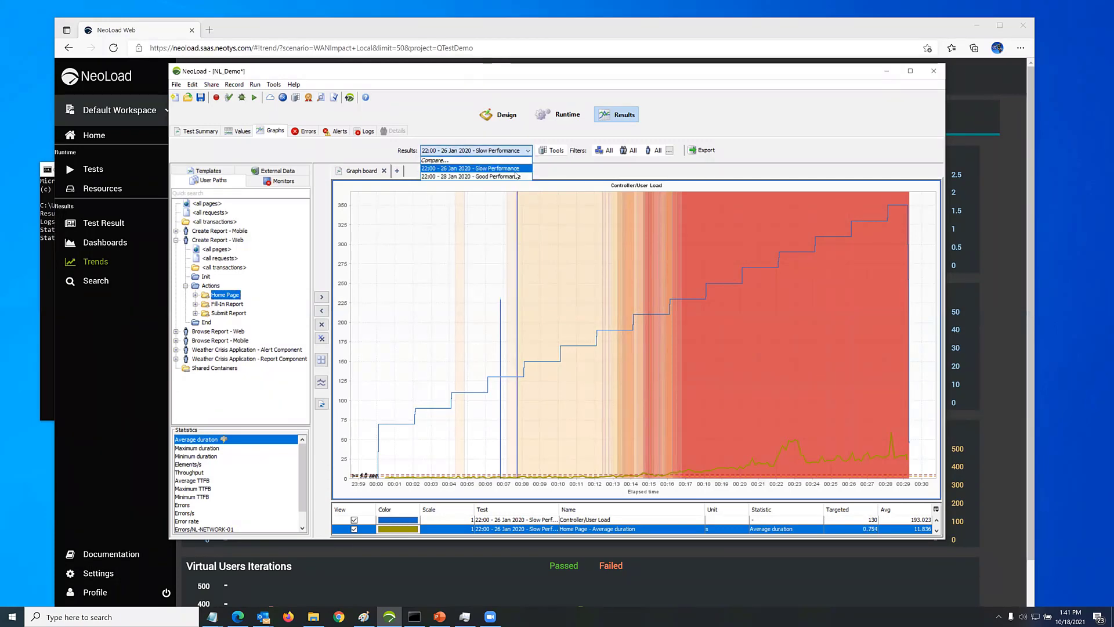
pyautogui.click(559, 170)
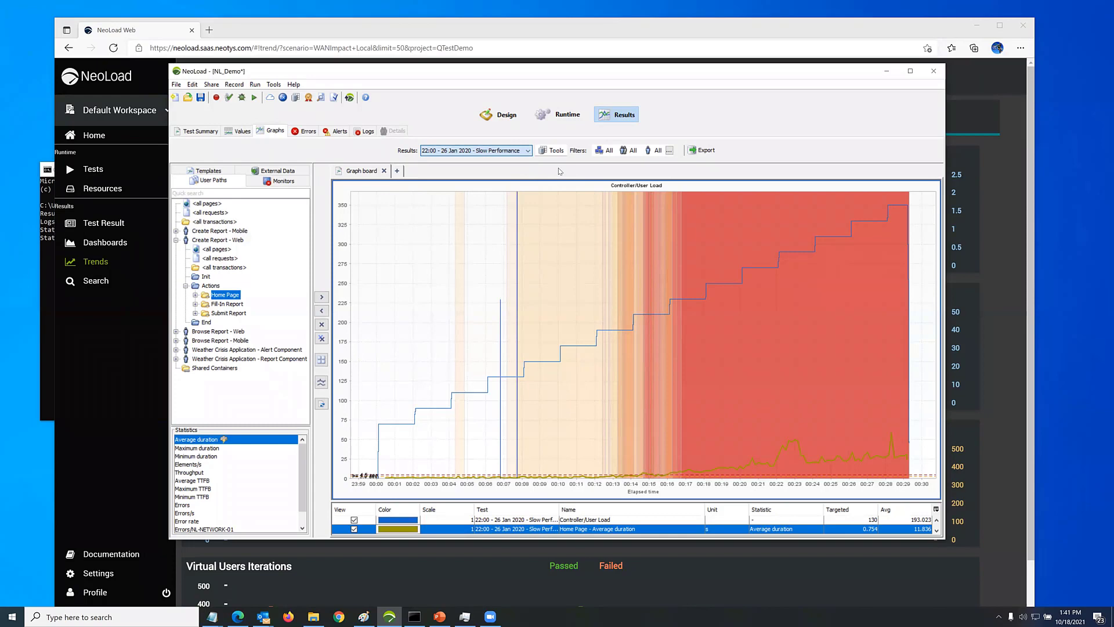